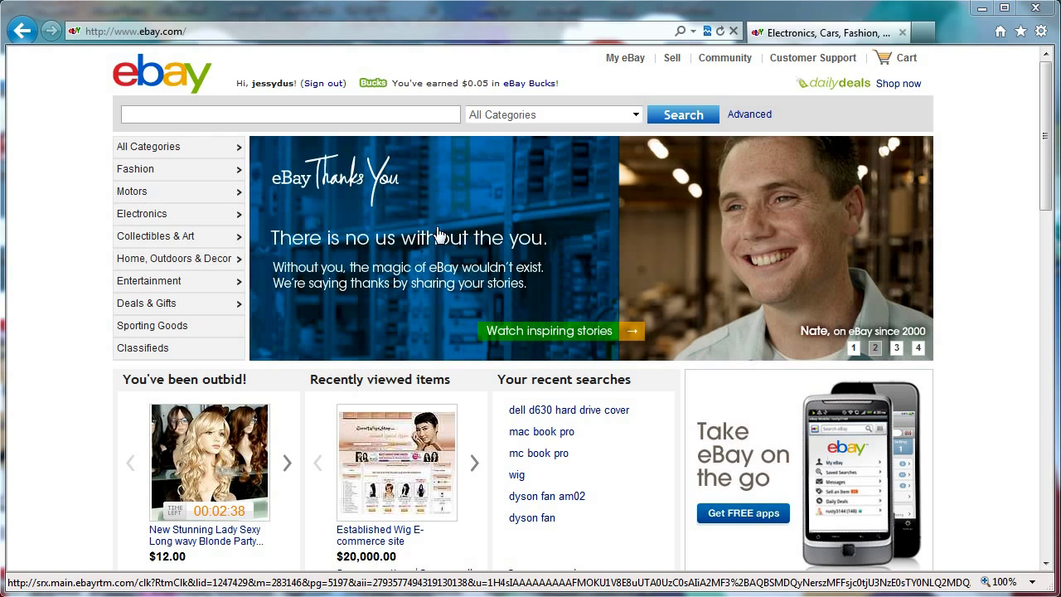
Go to My eBay and open the seller's wig store front, which lists 310 items
mouse_move(623, 59)
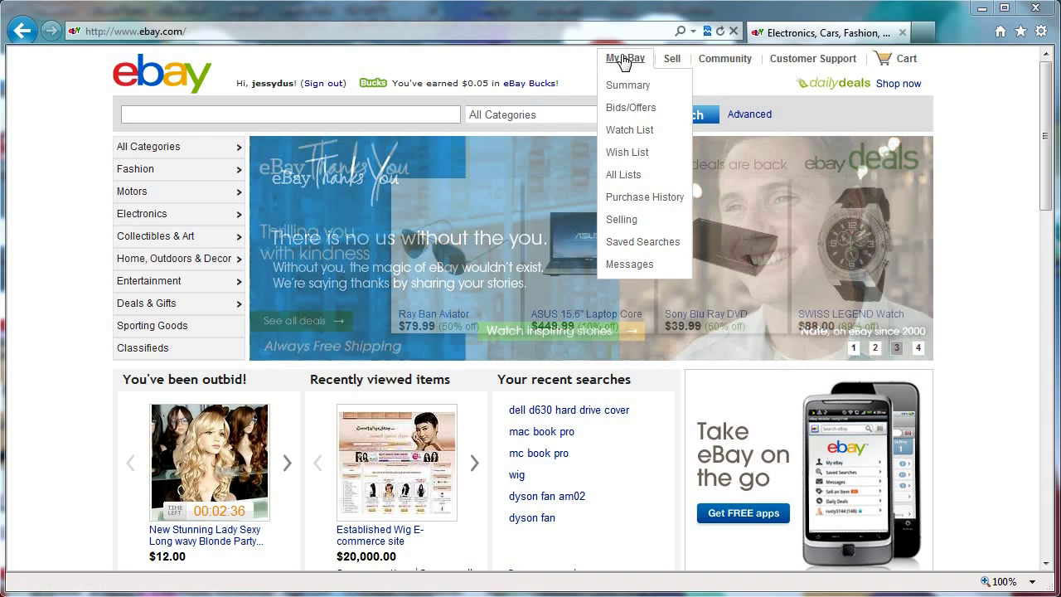
left_click(623, 59)
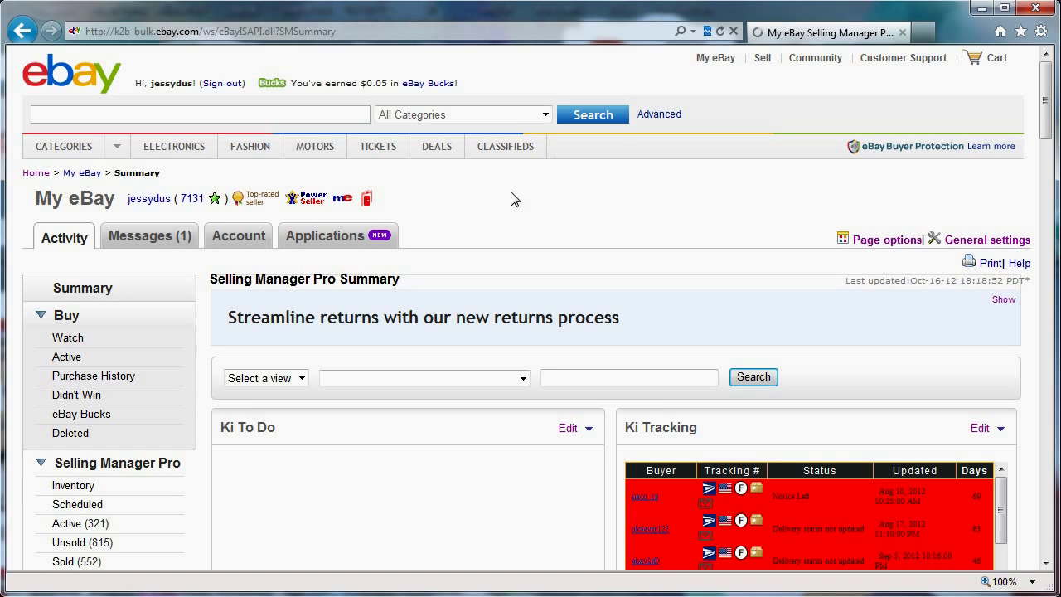
left_click(368, 200)
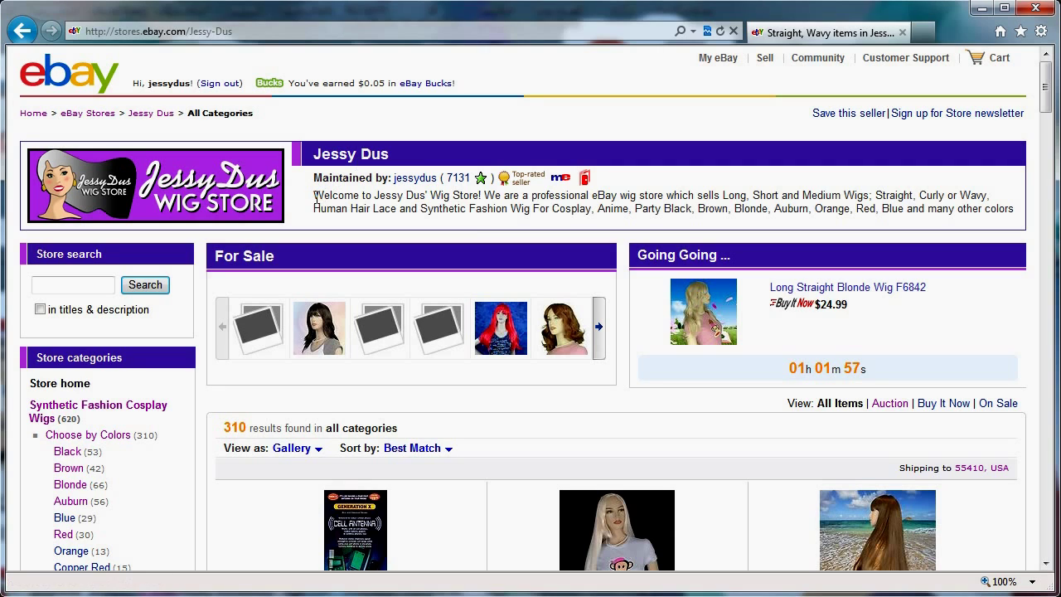
Review the store description, highlighting the words 'Human Hair Lace'
left_click_drag(316, 199, 1005, 211)
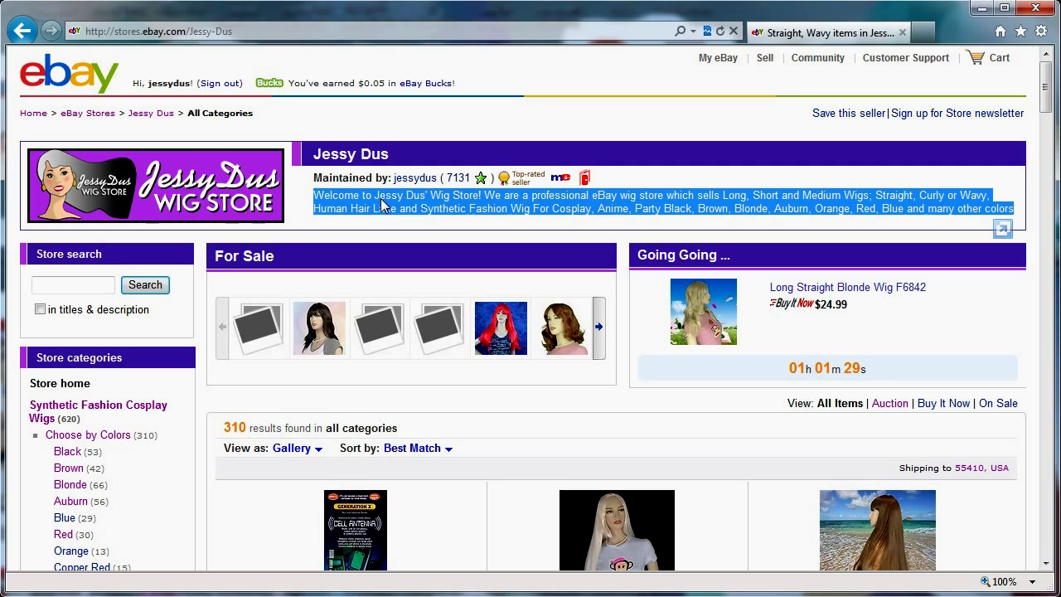
left_click(326, 195)
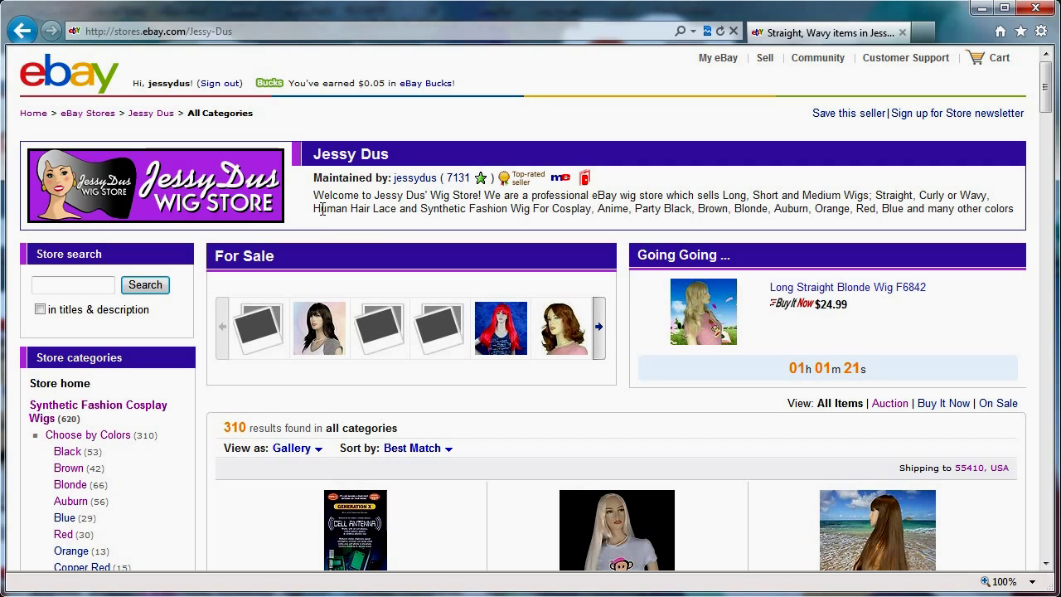
left_click_drag(315, 209, 399, 208)
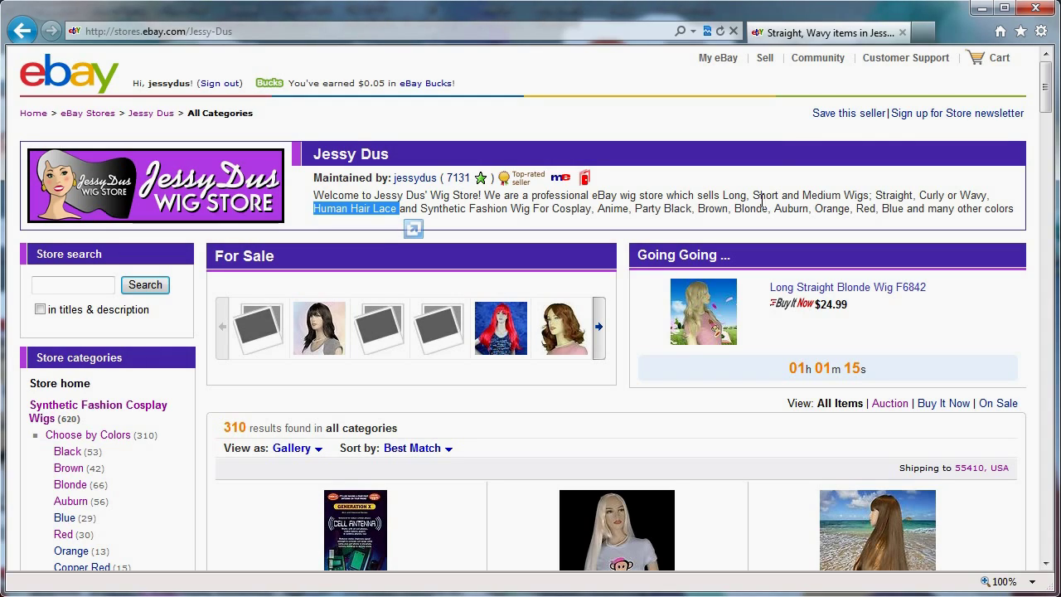
Open the store management area from 'Seller, manage Store' at the page bottom
scroll(762, 216, "down", 15)
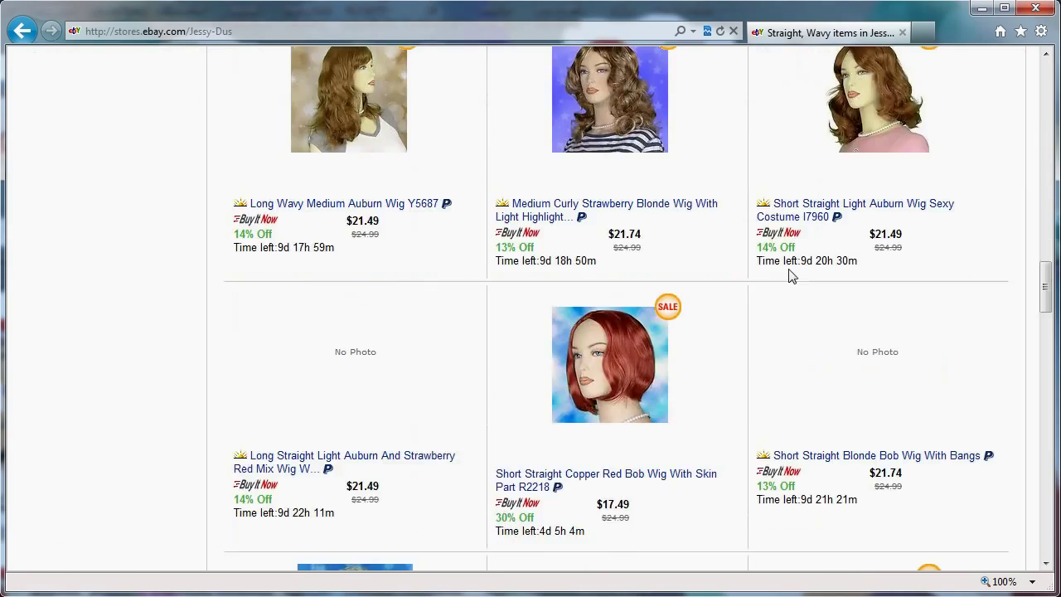
scroll(820, 303, "down", 7)
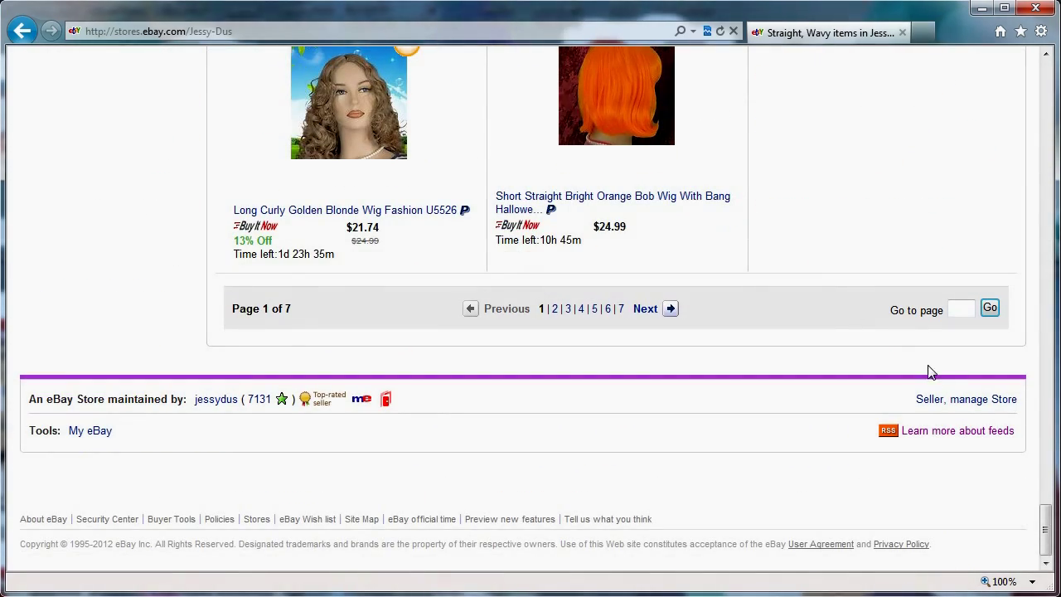
left_click(976, 400)
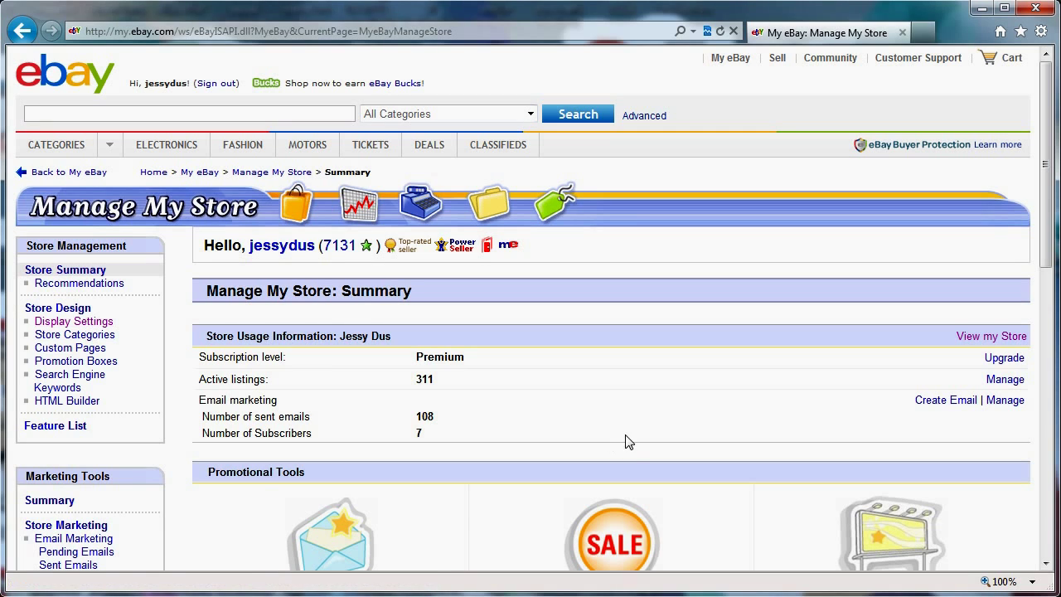
Open Store Design's Display Settings and edit the store's basic information
left_click(74, 309)
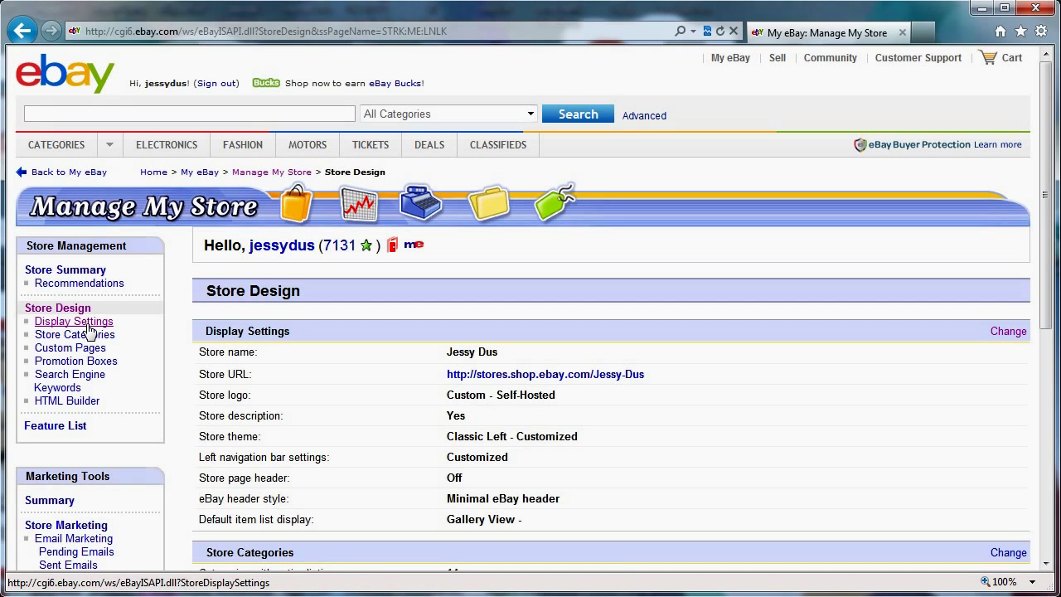
left_click(87, 322)
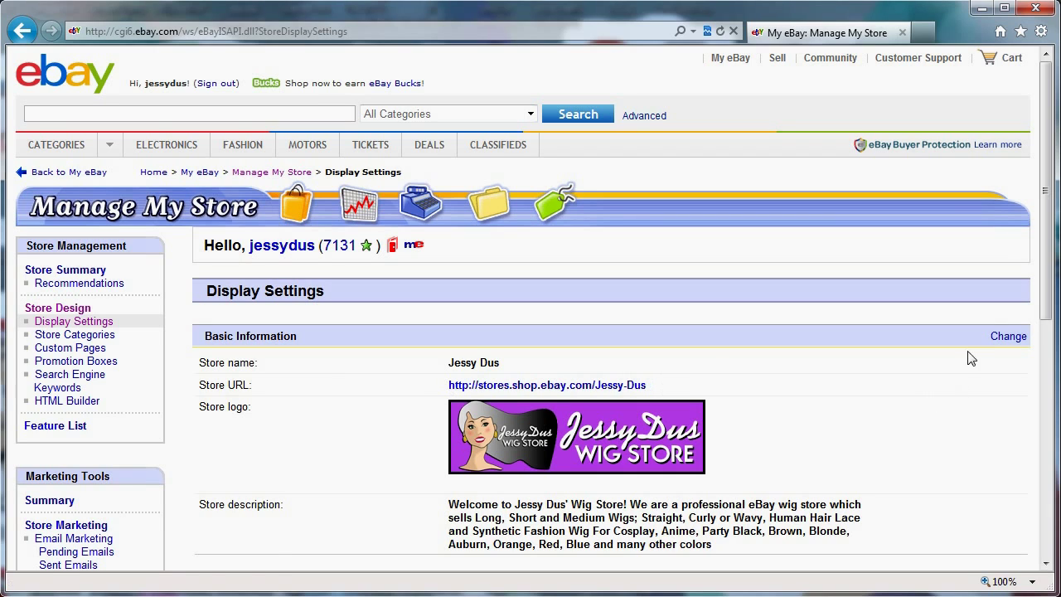
left_click(1010, 334)
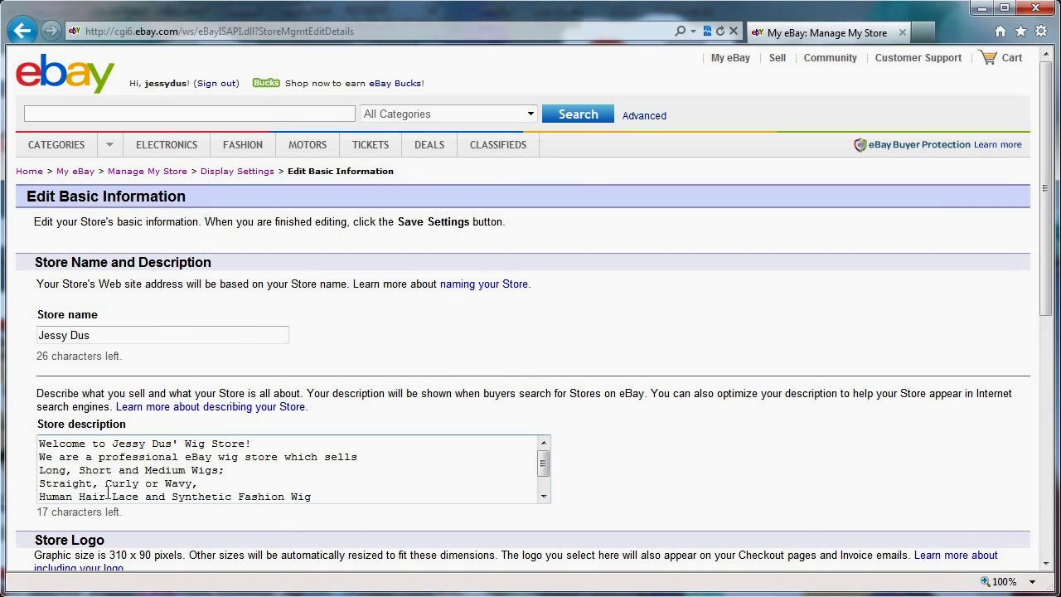
Delete 'Human Hair Lace and ' from the description and join 'Synthetic Fashion Wig' onto the previous line
left_click(178, 498)
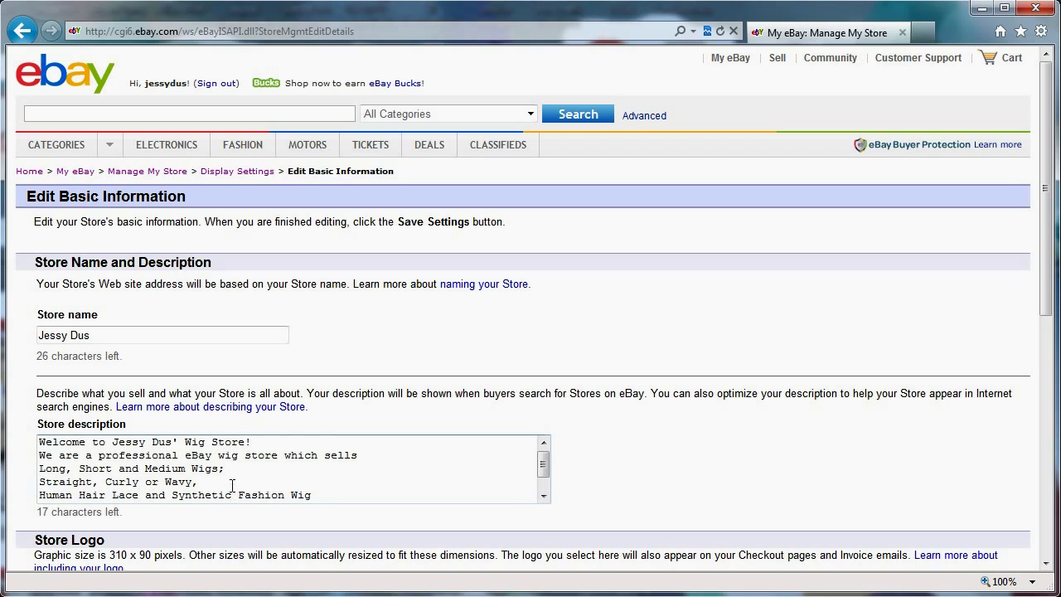
key("shift+Home")
key("BackSpace")
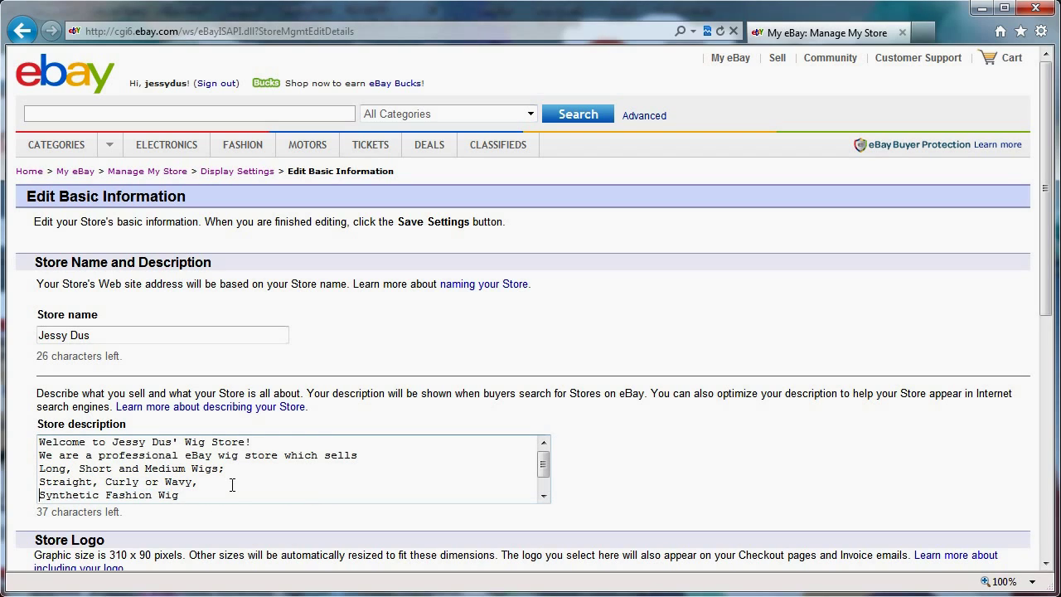
key("BackSpace")
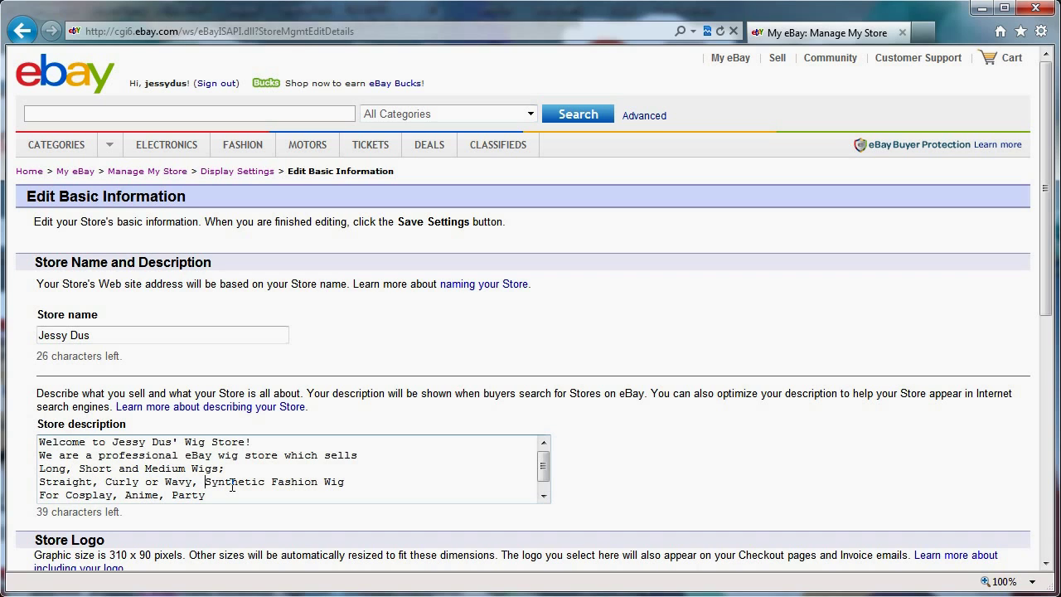
Check the store logo's web address, then save the basic information settings
scroll(423, 365, "down", 2)
scroll(423, 365, "down", 4)
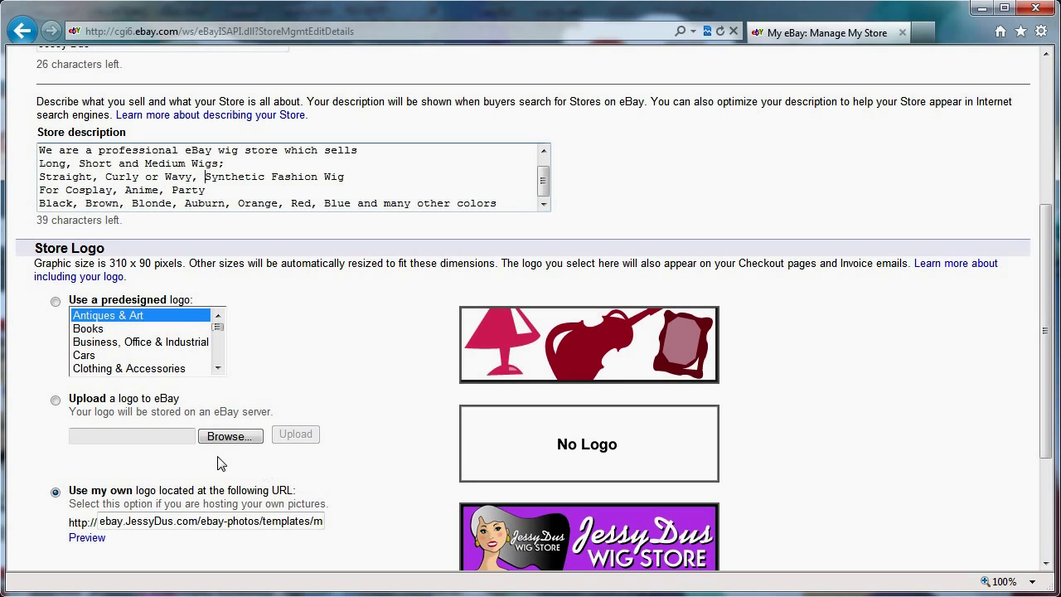
left_click(138, 521)
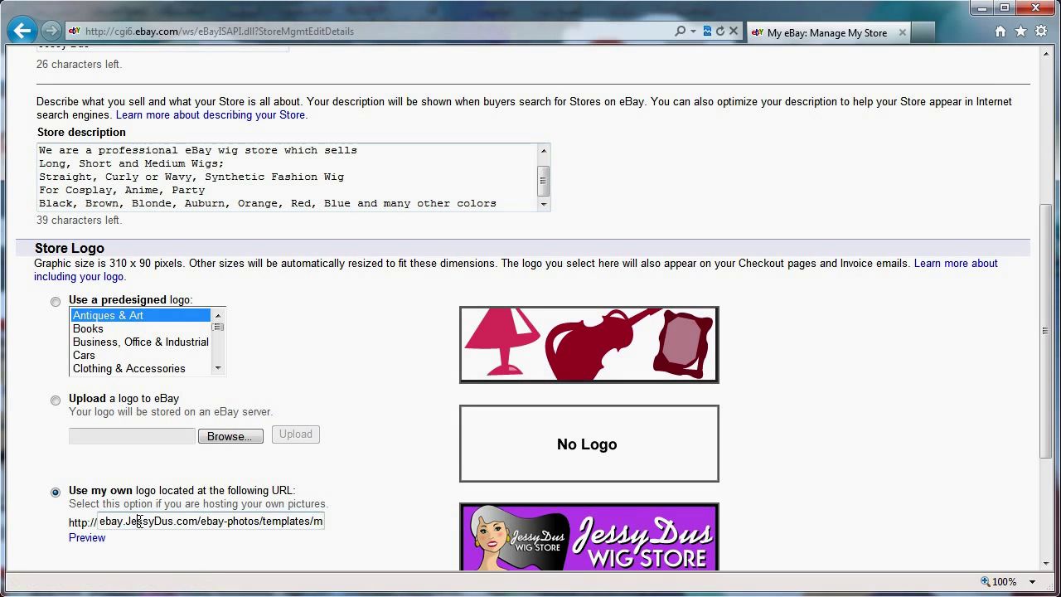
left_click_drag(139, 520, 339, 545)
left_click(386, 473)
scroll(386, 473, "down", 3)
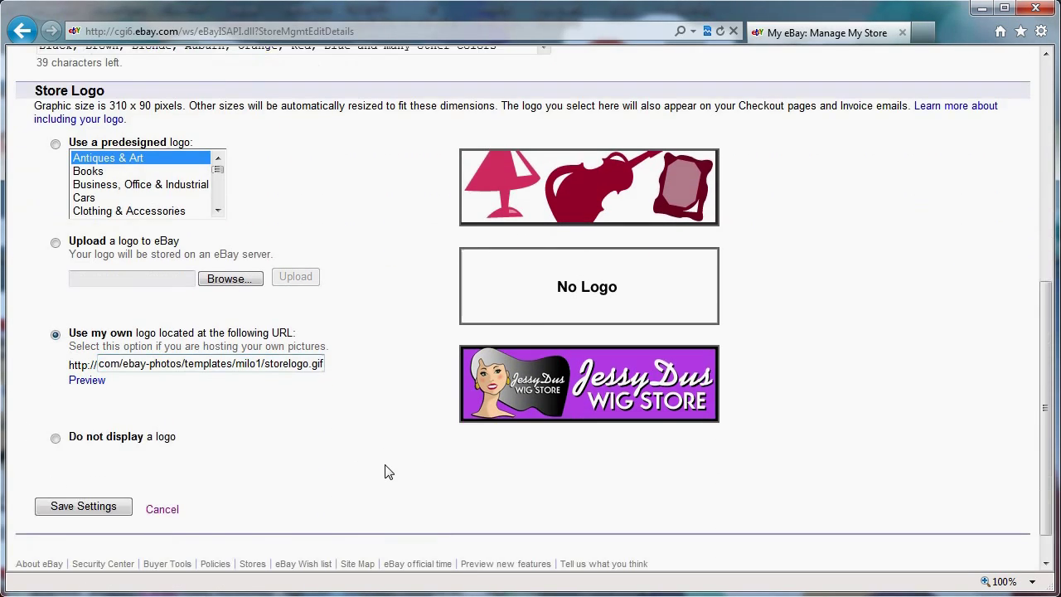
scroll(386, 473, "down", 1)
left_click(106, 488)
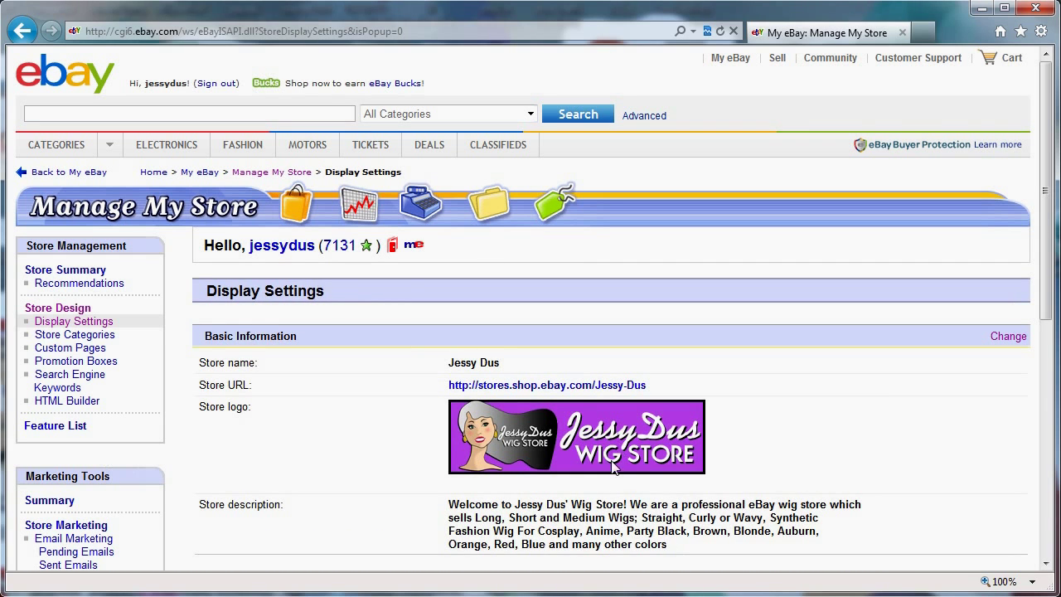
Confirm the storefront description now reads 'Straight, Curly or Wavy, Synthetic Fashion Wig'
left_click(392, 246)
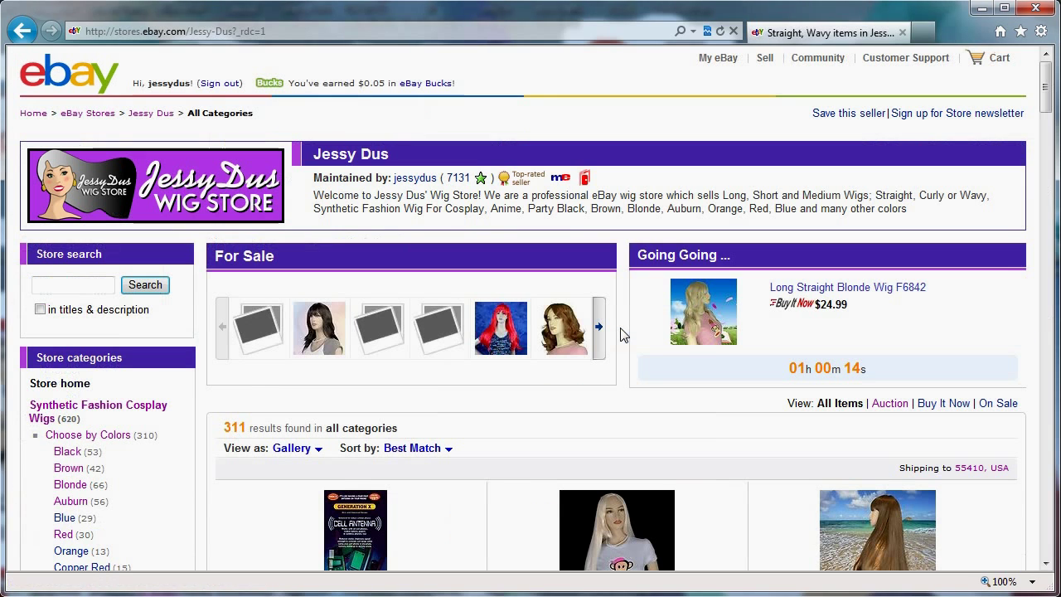
left_click_drag(319, 199, 908, 209)
left_click(874, 180)
left_click_drag(315, 196, 898, 211)
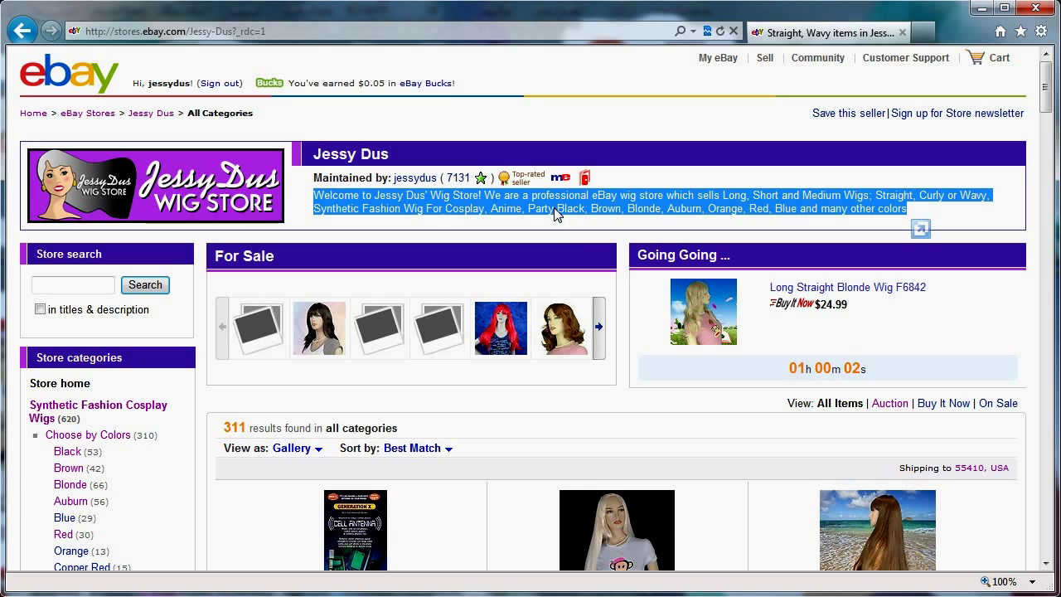
left_click(481, 201)
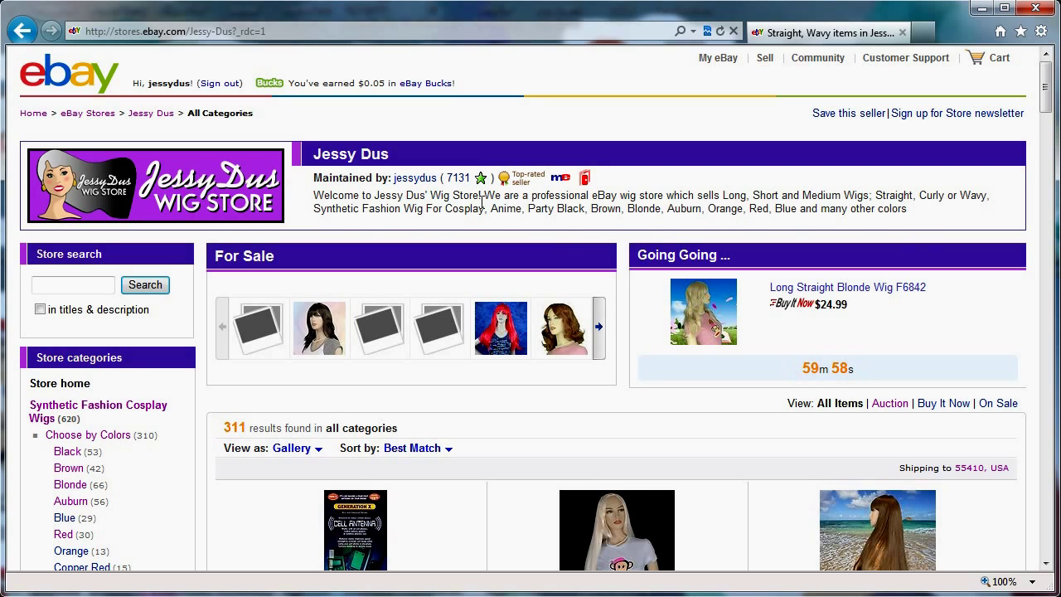
left_click_drag(313, 196, 904, 213)
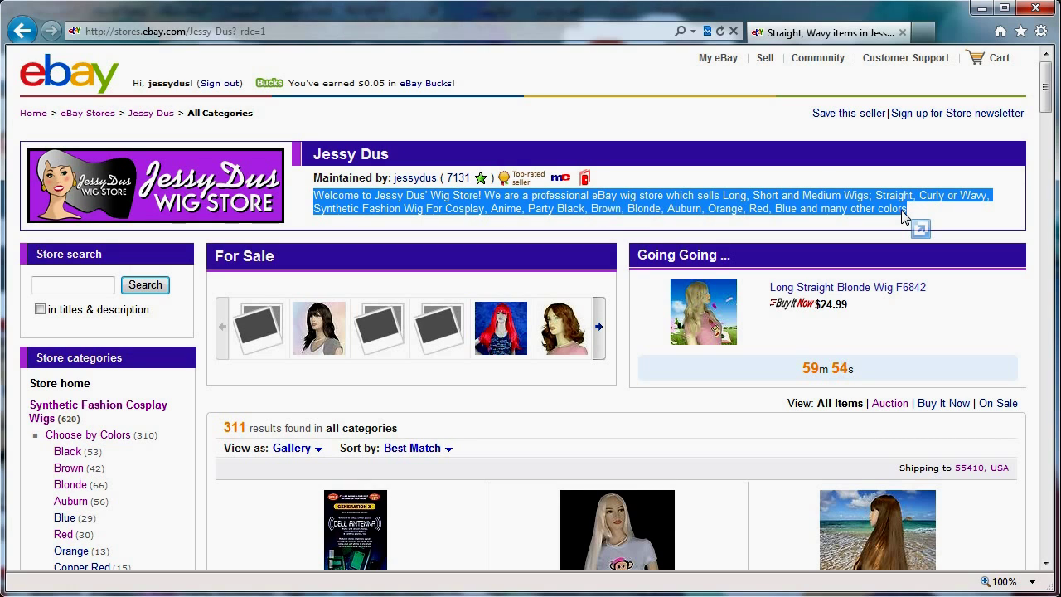
left_click(535, 417)
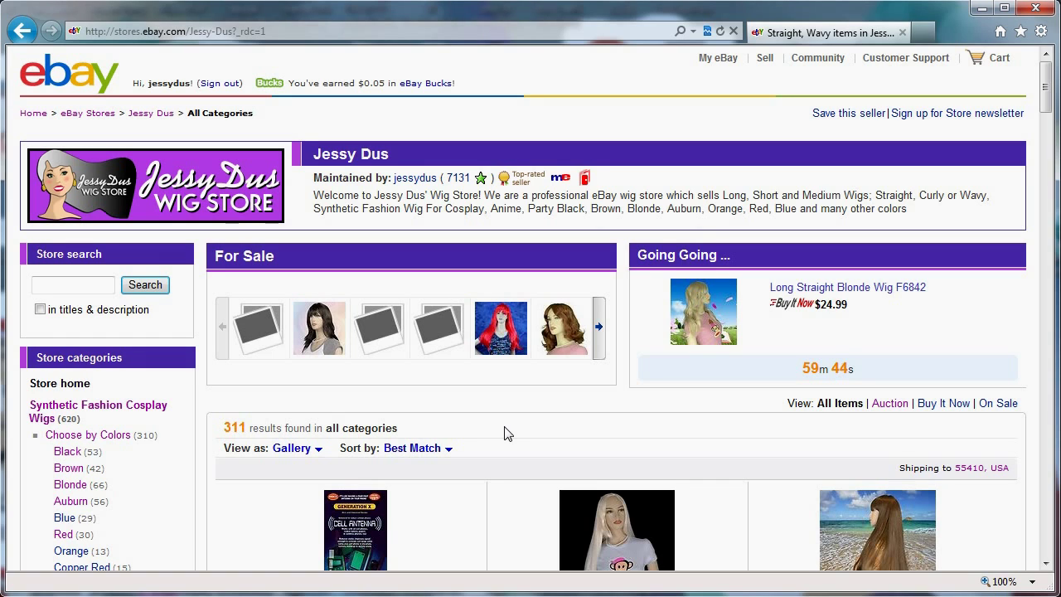
scroll(508, 434, "down", 5)
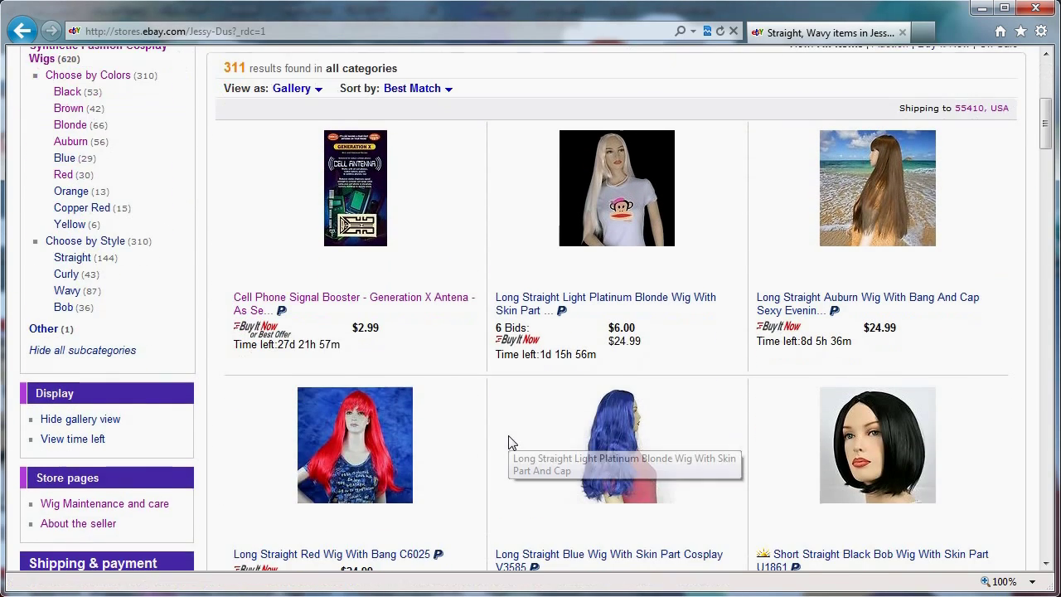
Select the Shipping & payment sidebar text and enlarge the store page to 125%
scroll(509, 442, "down", 2)
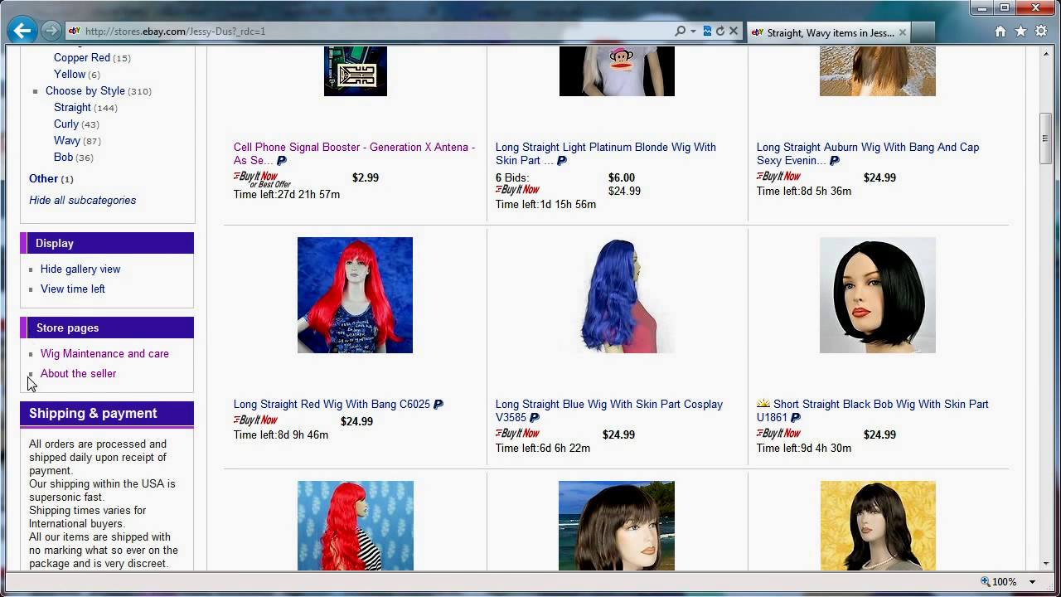
left_click_drag(30, 412, 134, 514)
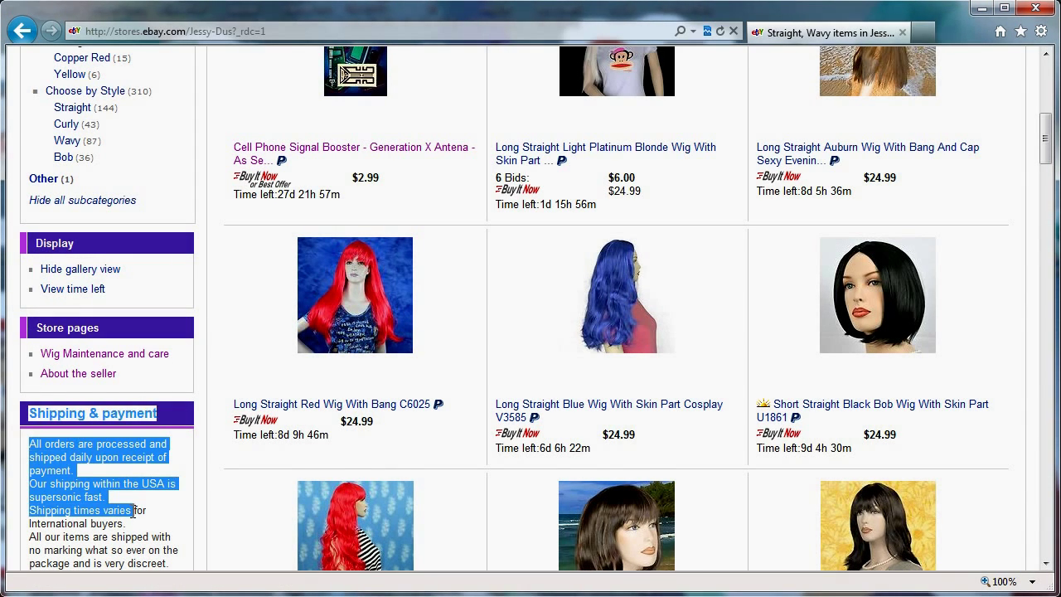
scroll(147, 497, "down", 3)
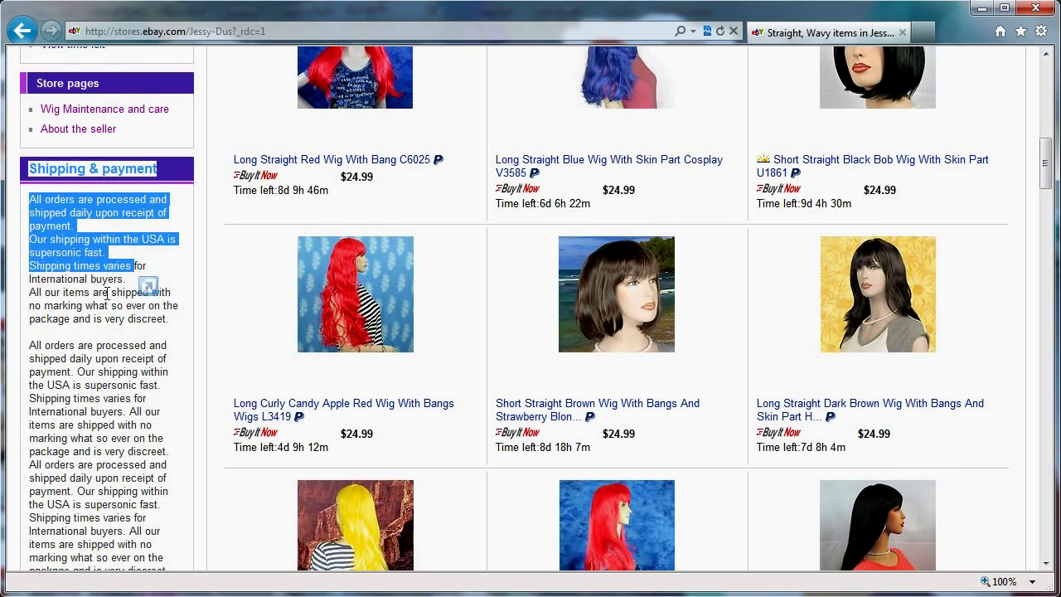
left_click(53, 233)
scroll(144, 307, "down", 1)
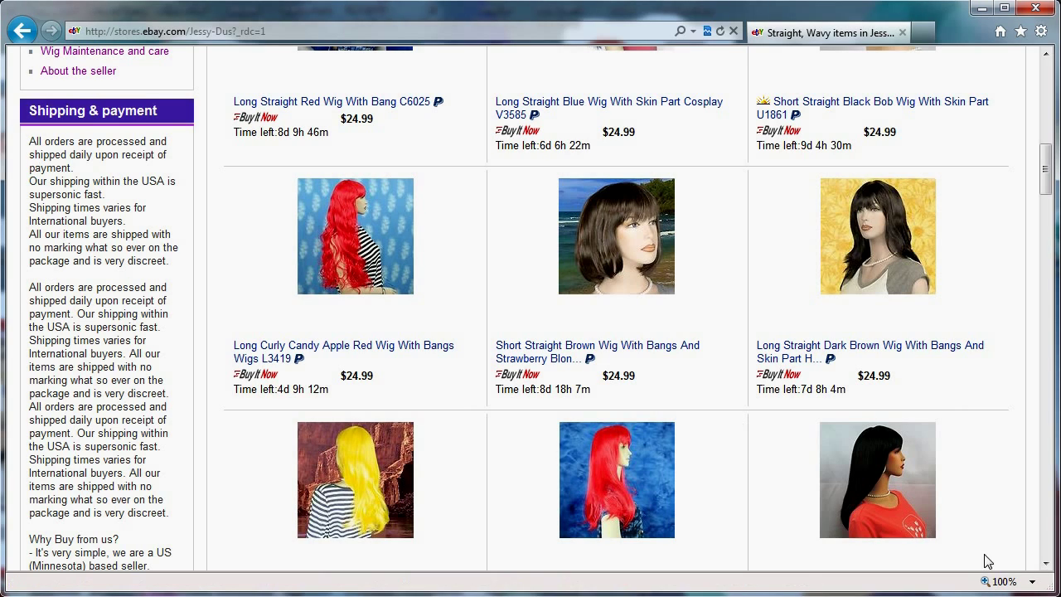
left_click(1003, 581)
Switch the page zoom through 400%, back to normal, then to 50%
left_click(1032, 582)
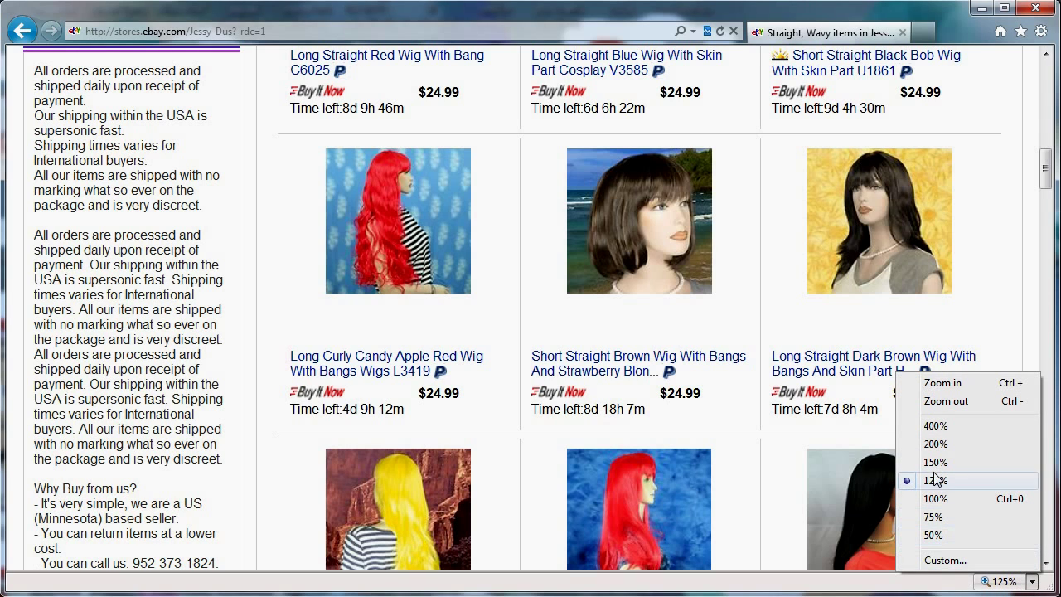
left_click(935, 425)
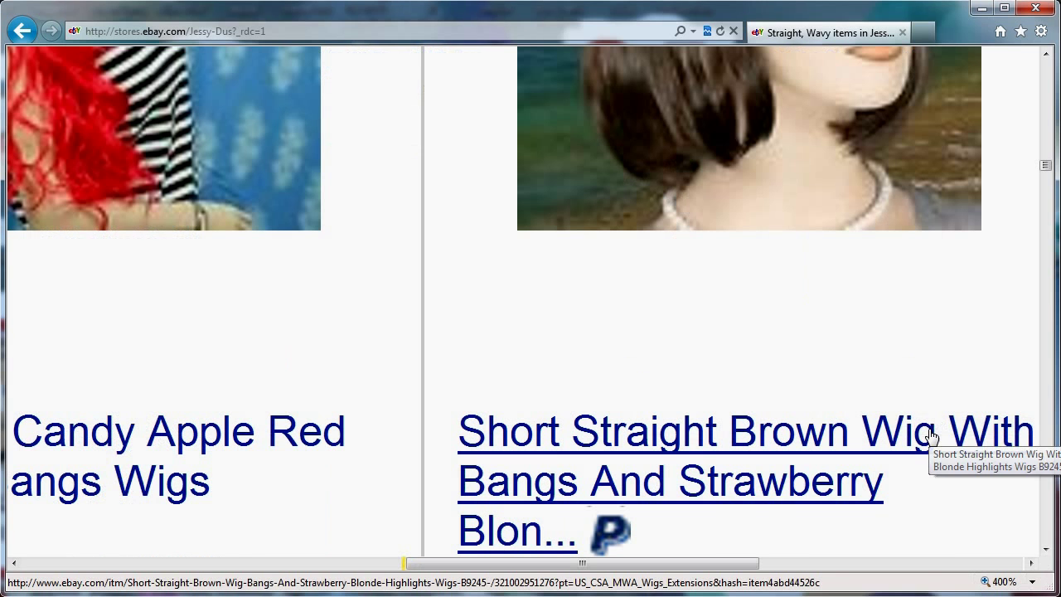
left_click(1004, 581)
left_click(1032, 582)
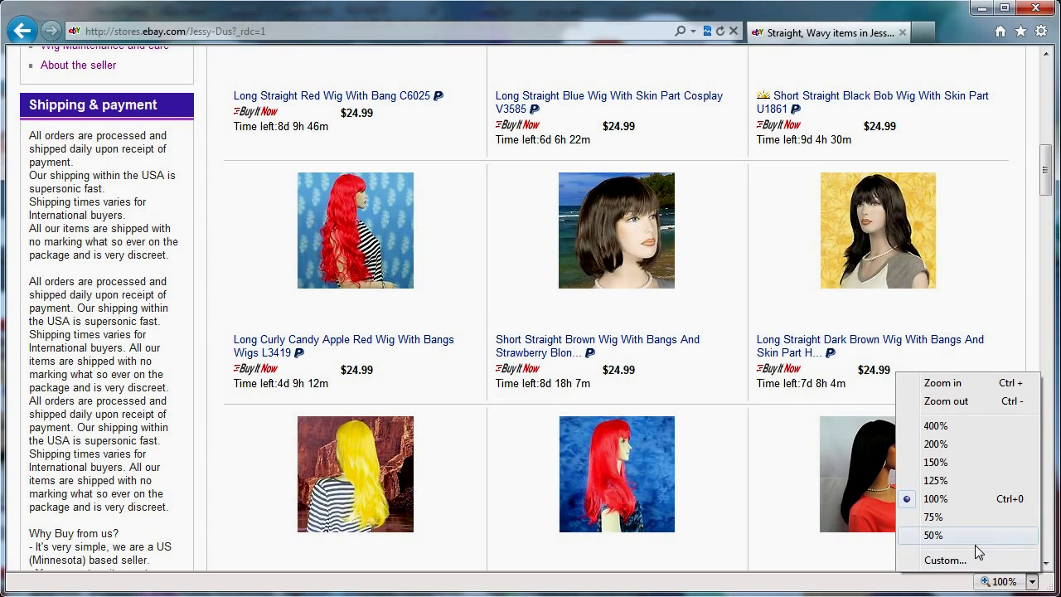
left_click(955, 541)
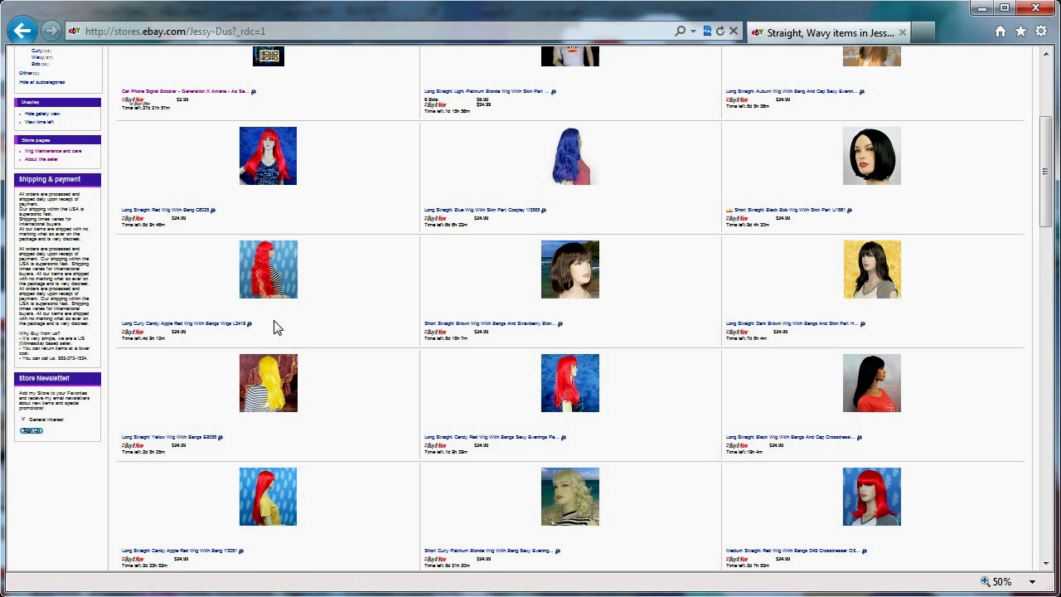
Highlight the sidebar boxes down through Shipping & payment, then restore 100% zoom
scroll(123, 410, "up", 3)
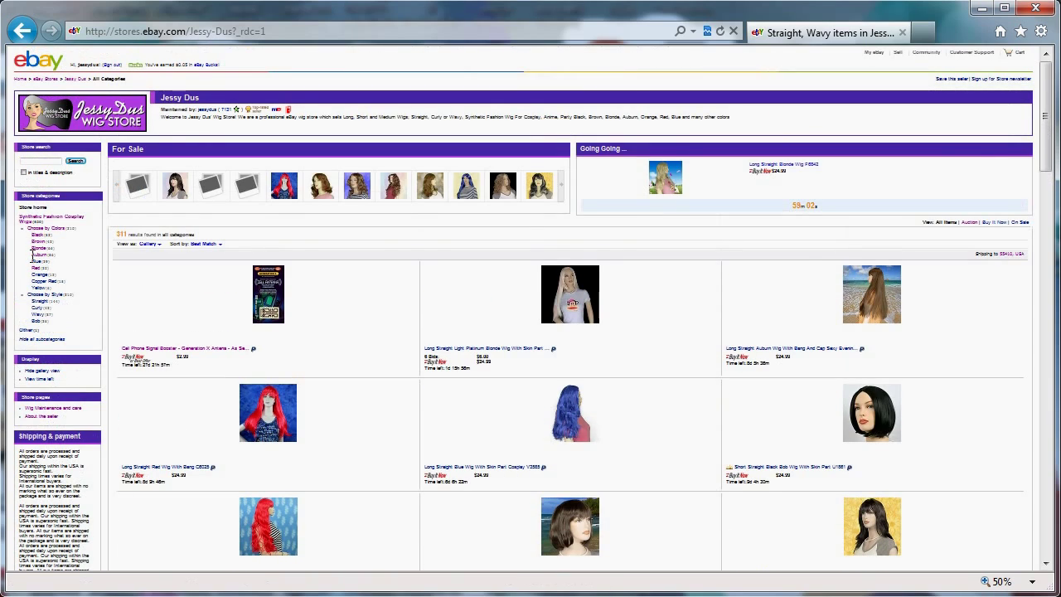
left_click_drag(100, 393, 66, 391)
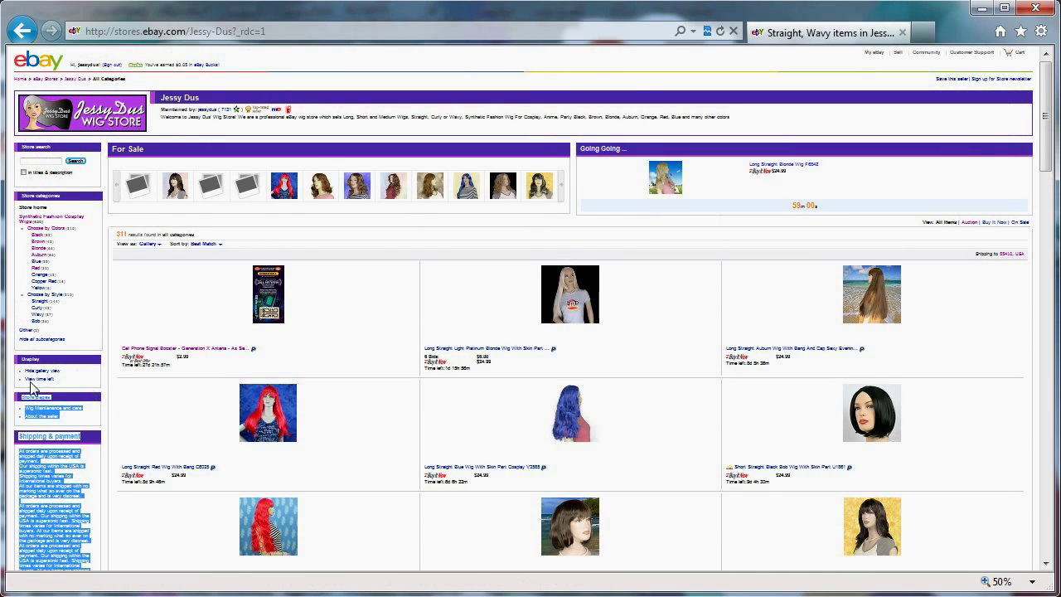
left_click(104, 373)
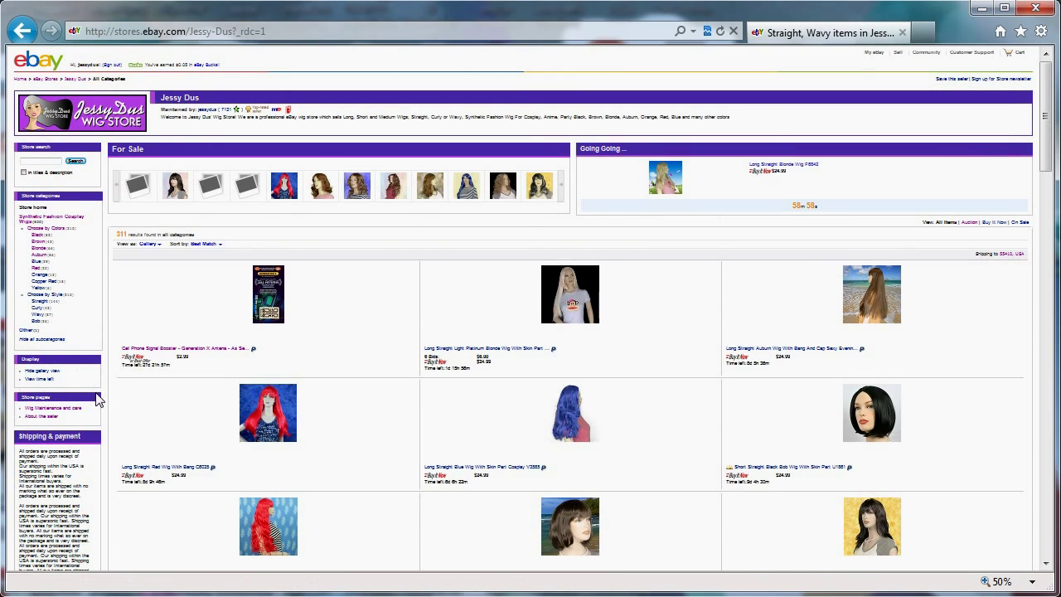
scroll(153, 568, "down", 3)
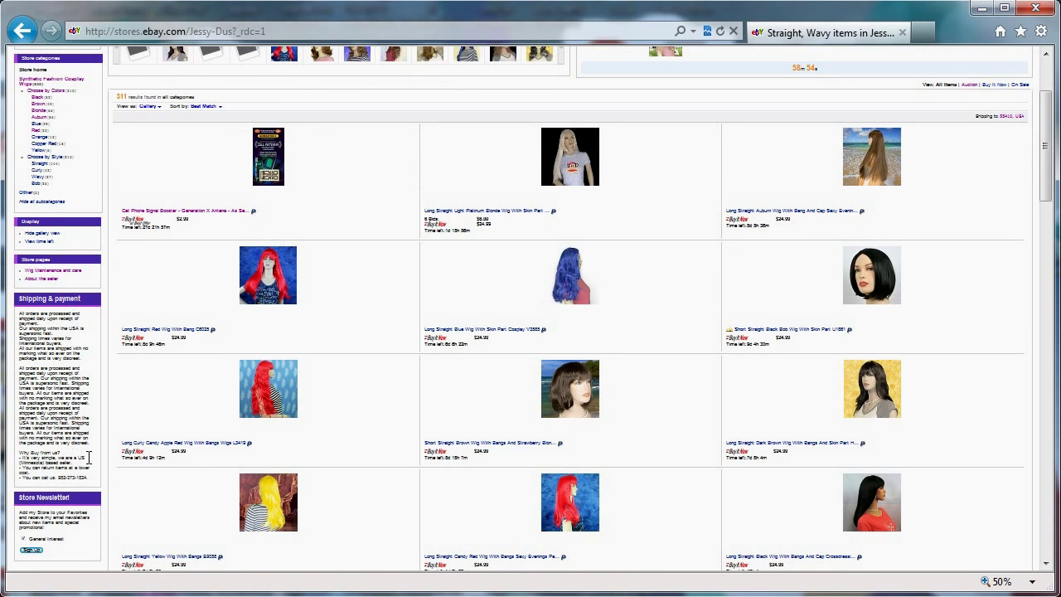
left_click(1003, 582)
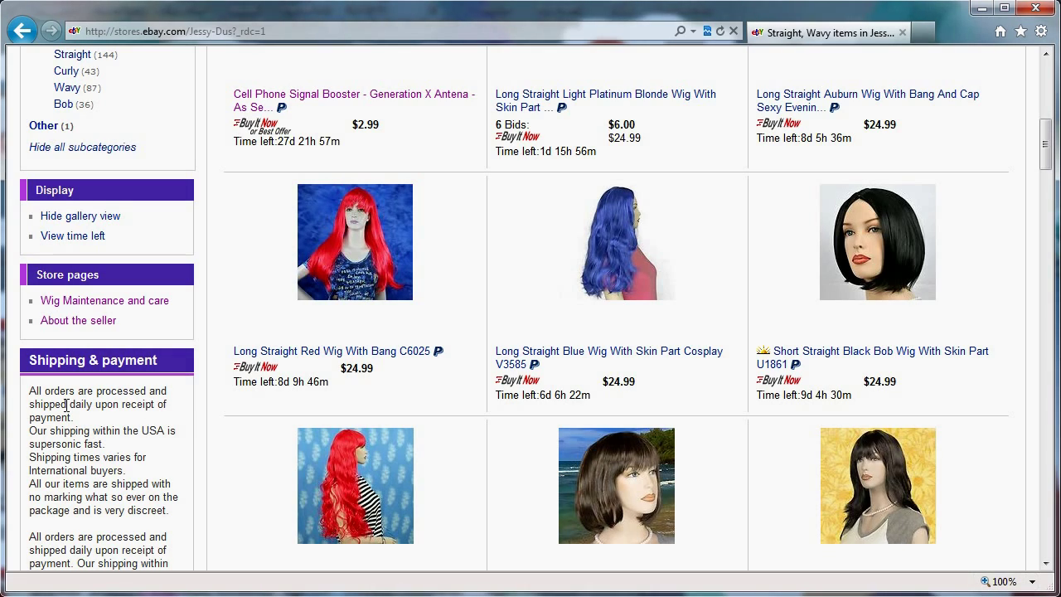
Open Manage My Store from the store footer and view its Promotional Tools
left_click_drag(42, 397, 166, 503)
scroll(253, 441, "up", 5)
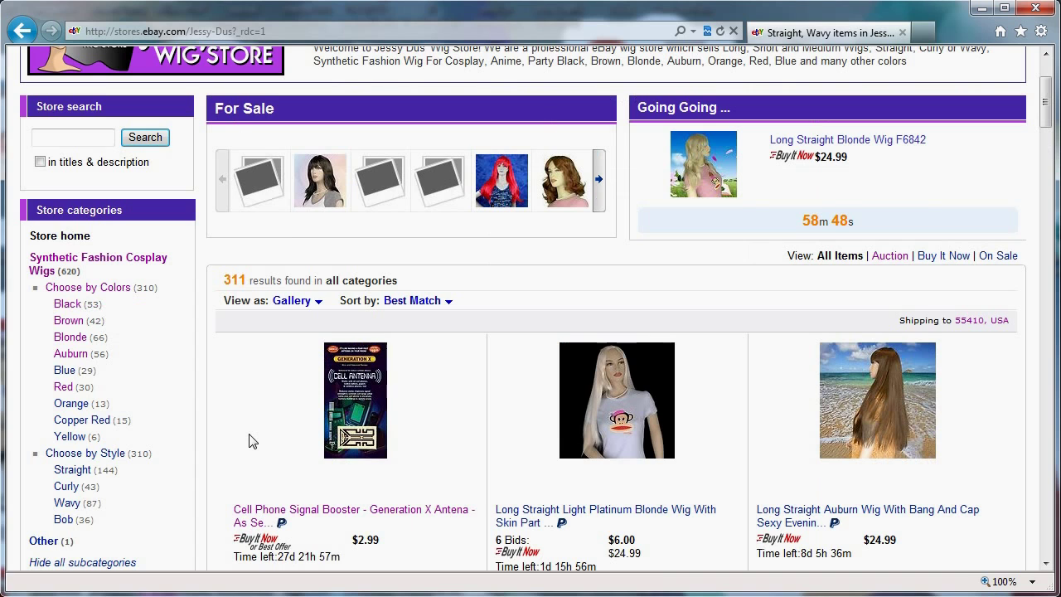
scroll(252, 442, "down", 20)
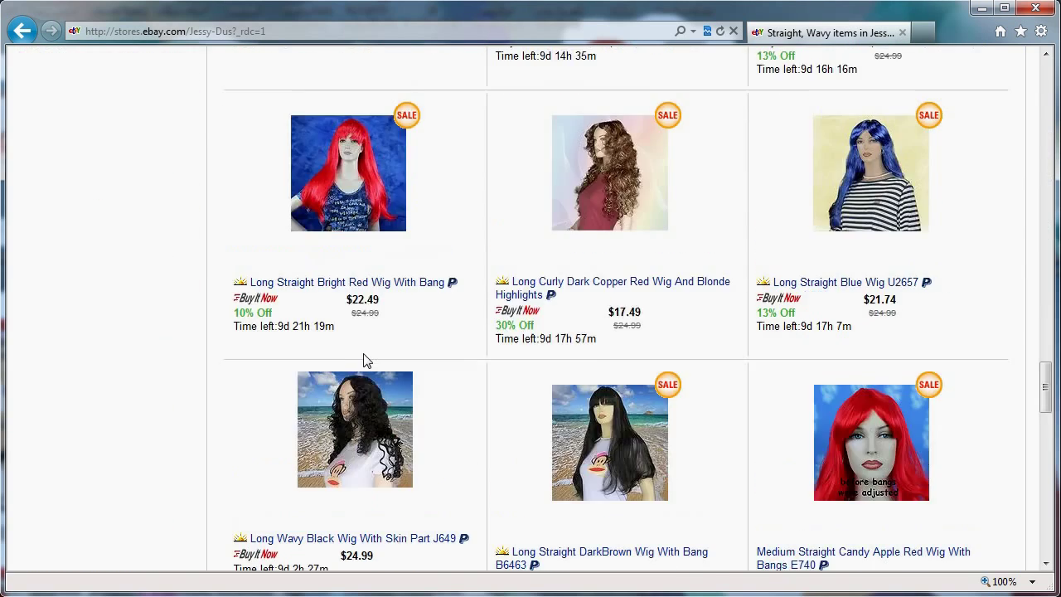
left_click(966, 400)
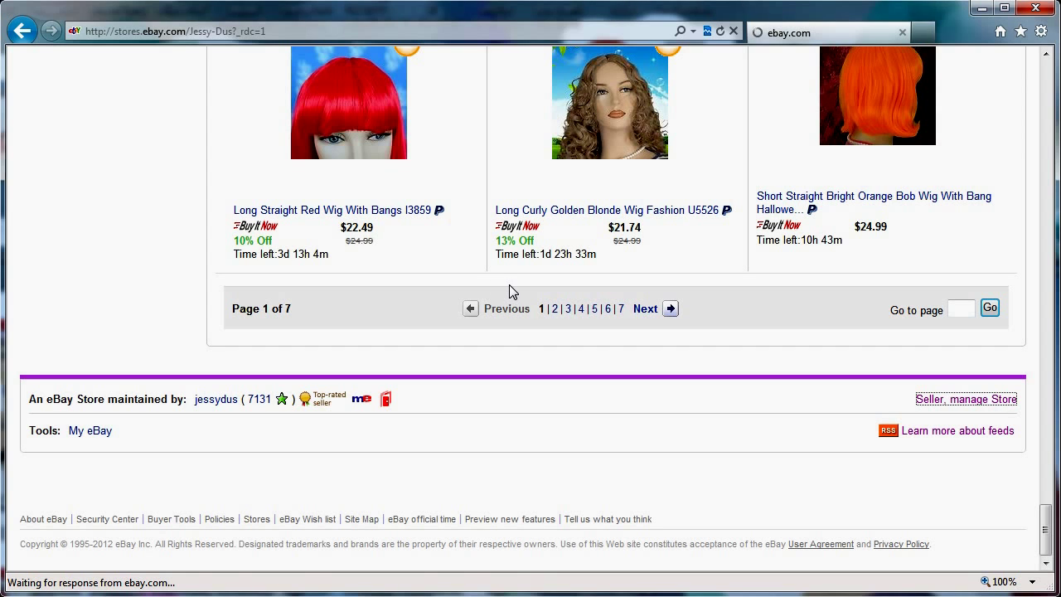
scroll(625, 390, "down", 3)
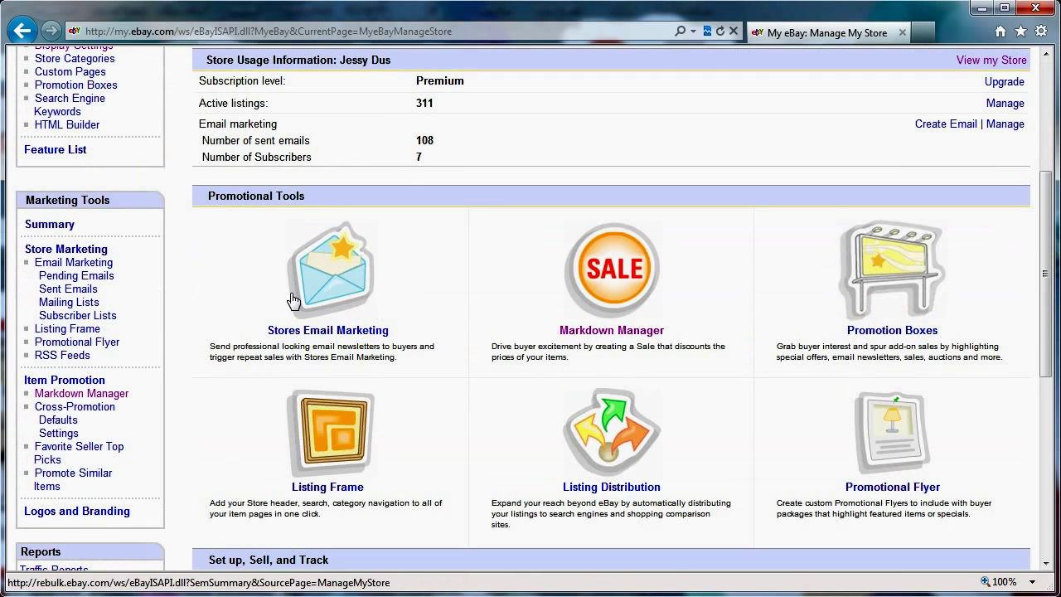
Go through Custom Pages to the Promotion Boxes list with its four active boxes
scroll(189, 266, "up", 2)
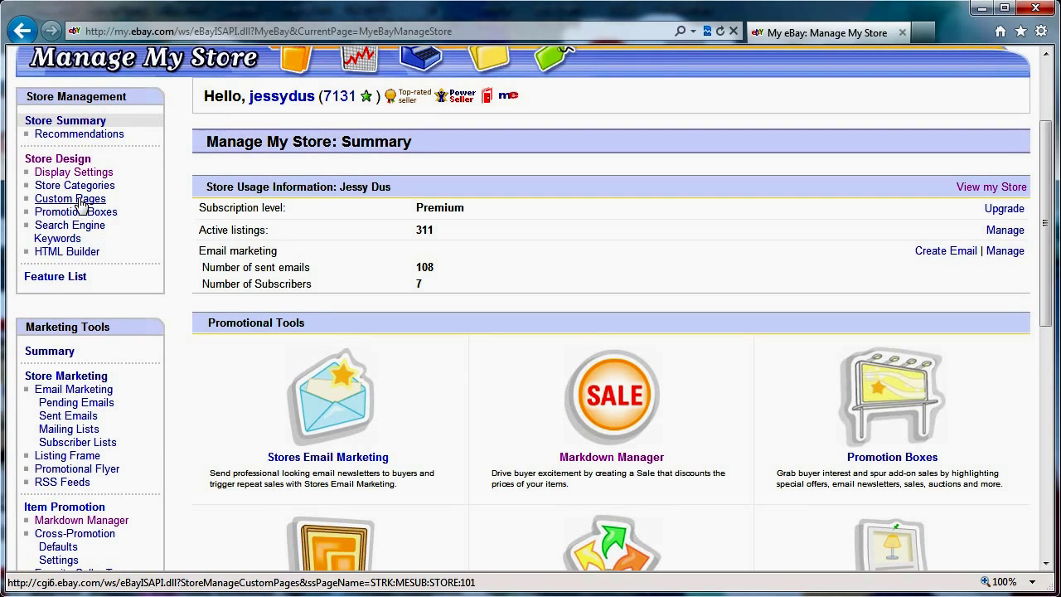
left_click(80, 200)
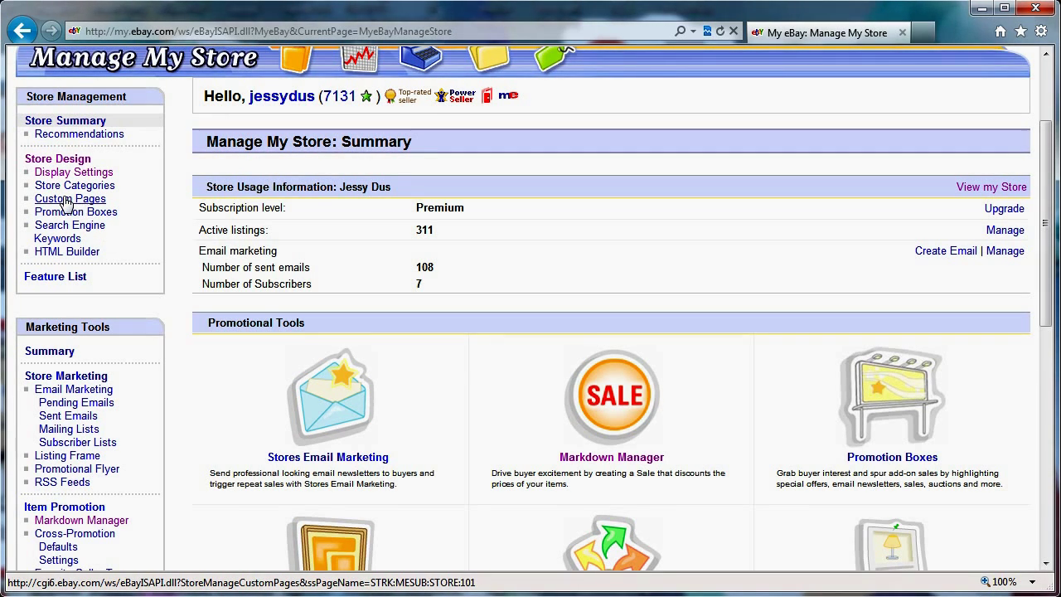
scroll(501, 312, "down", 3)
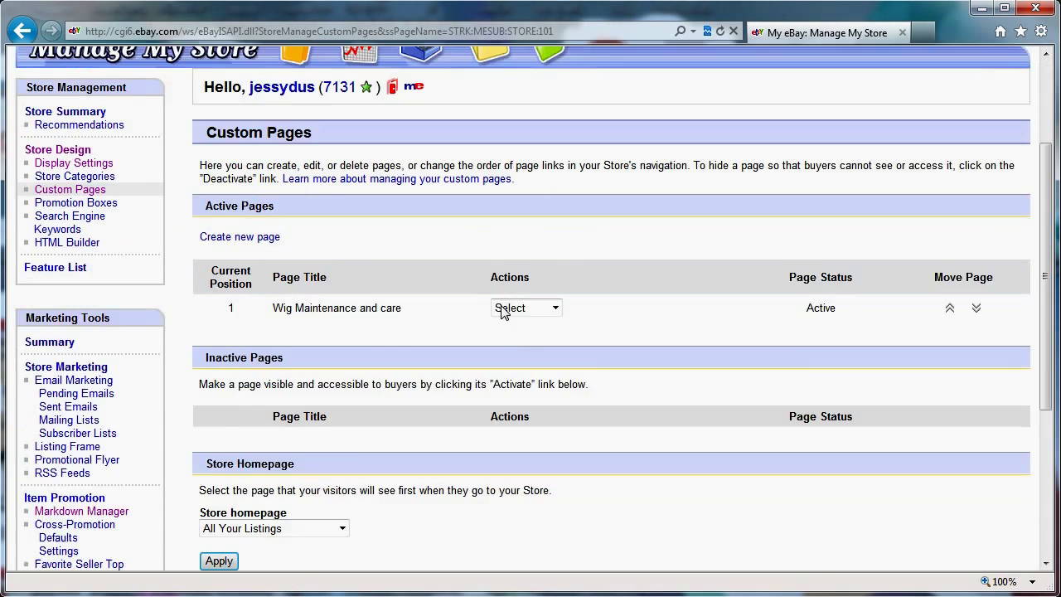
scroll(500, 308, "up", 3)
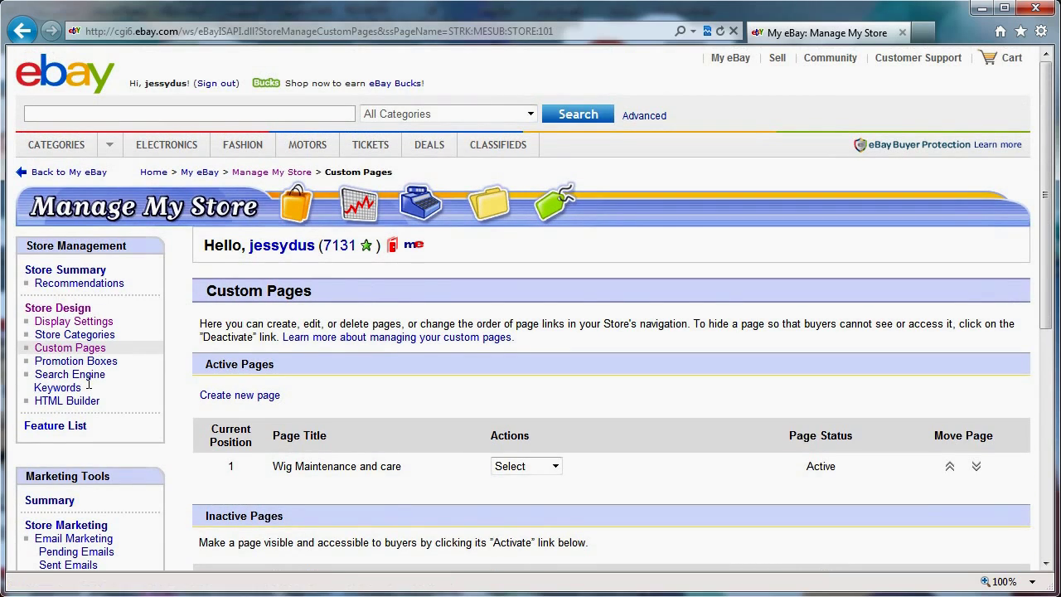
left_click(94, 364)
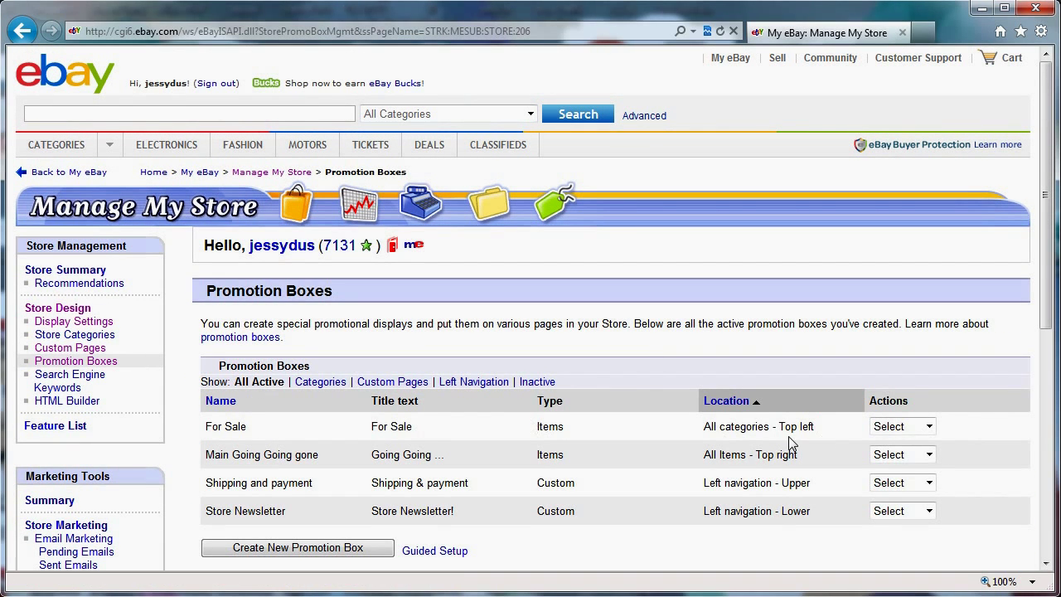
left_click(353, 553)
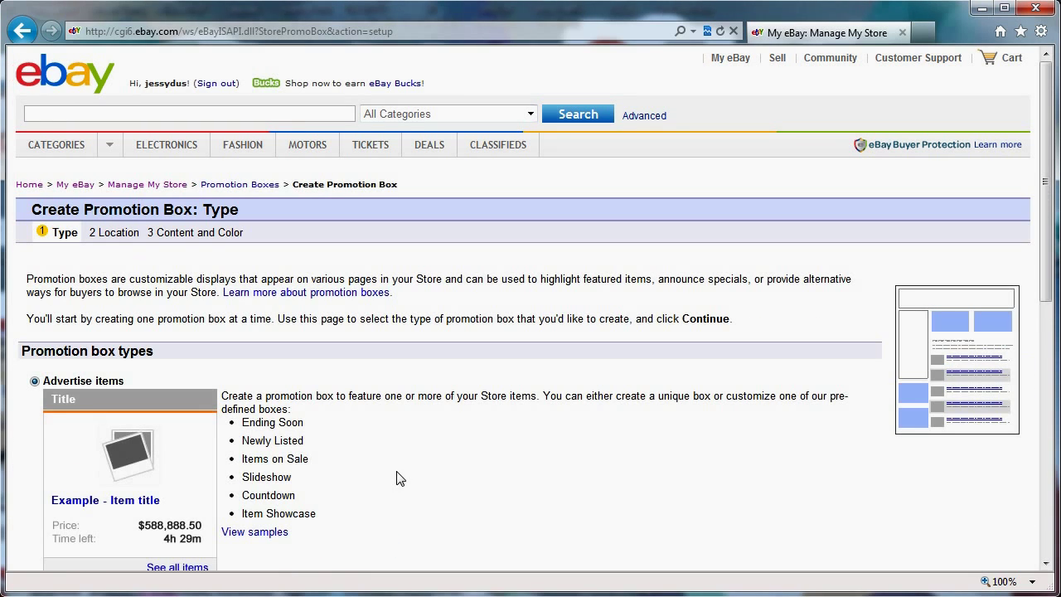
scroll(398, 478, "down", 3)
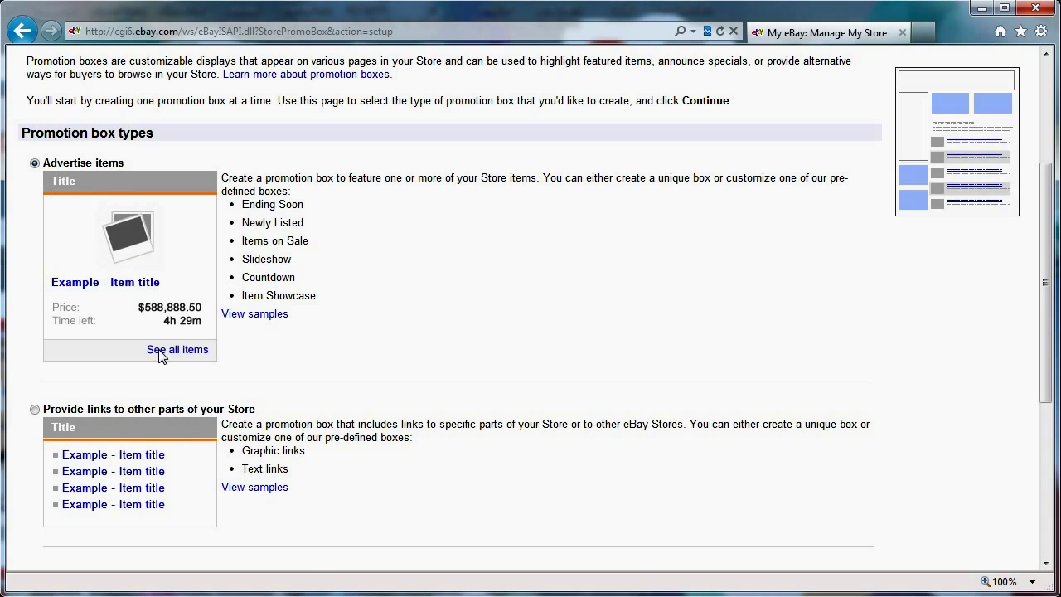
mouse_move(265, 314)
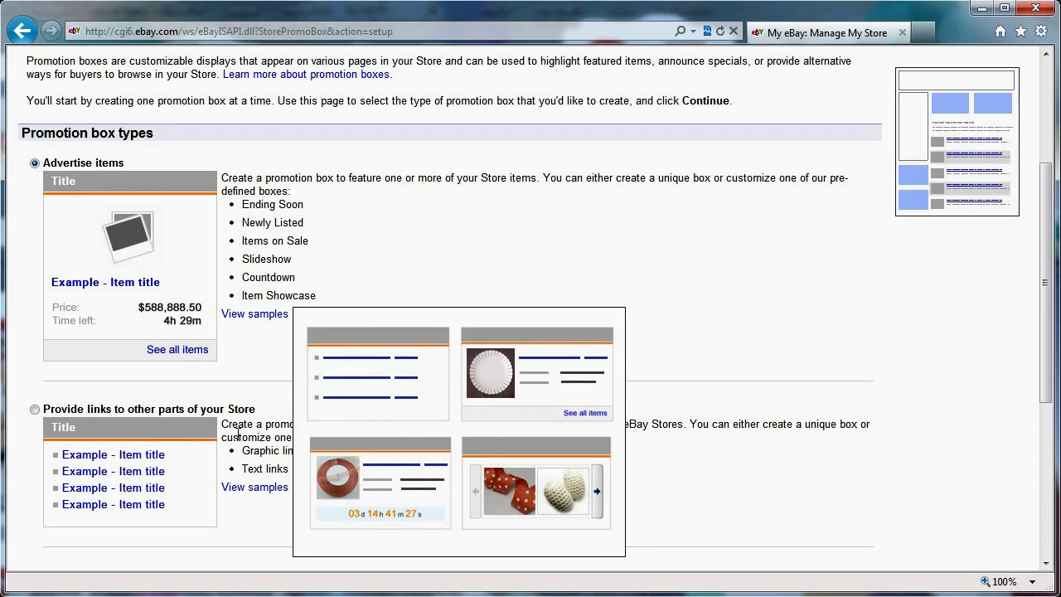
scroll(254, 406, "down", 2)
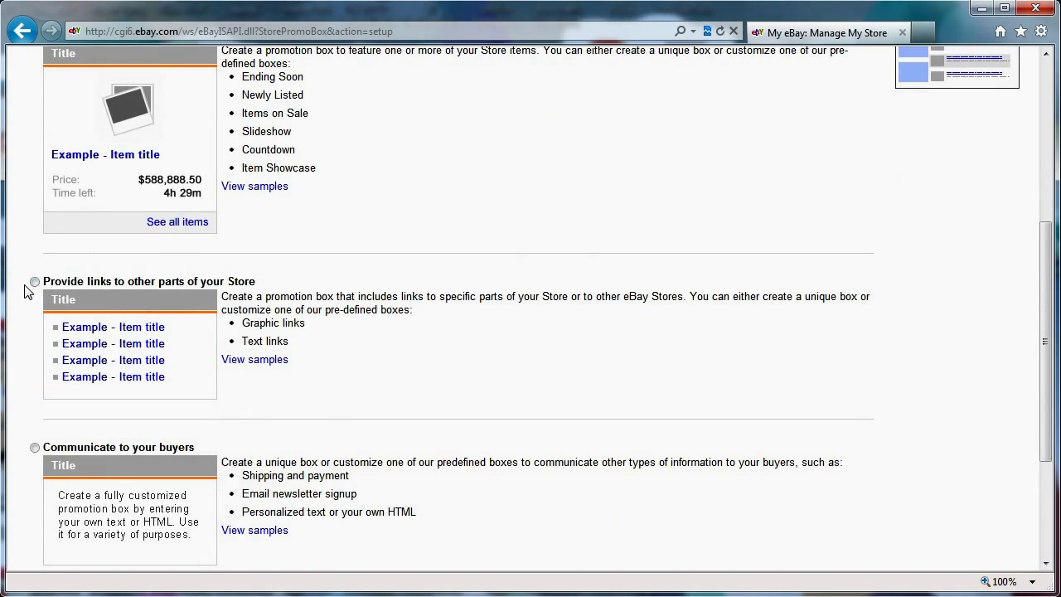
scroll(333, 399, "down", 2)
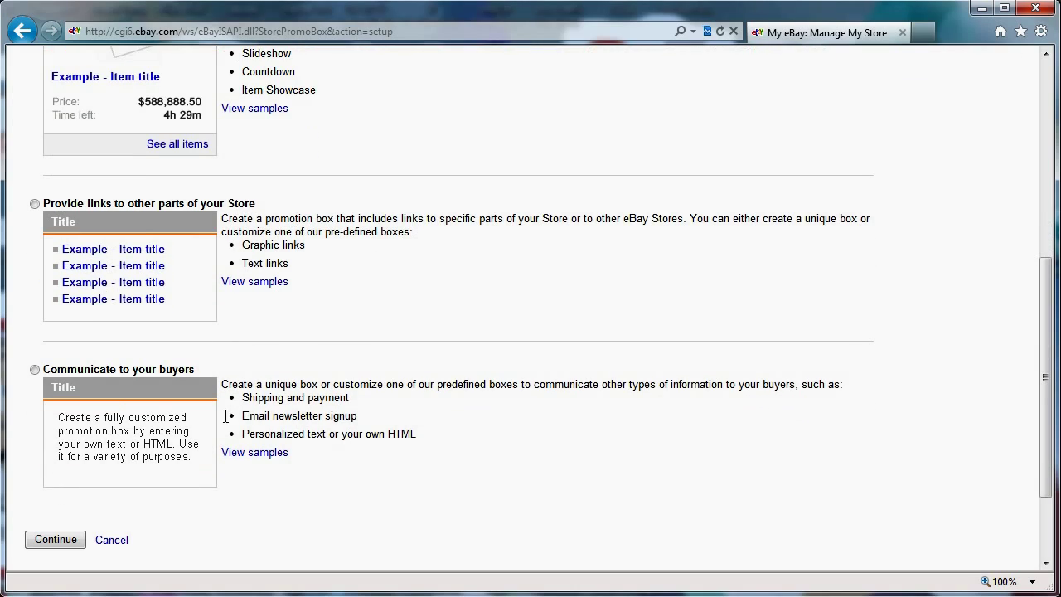
left_click(46, 370)
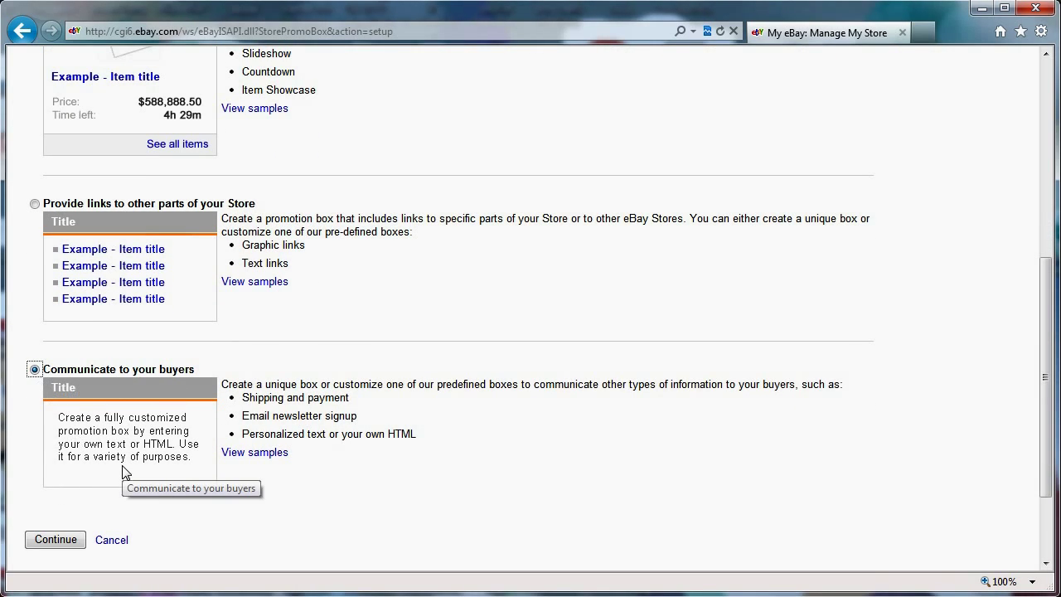
left_click(73, 541)
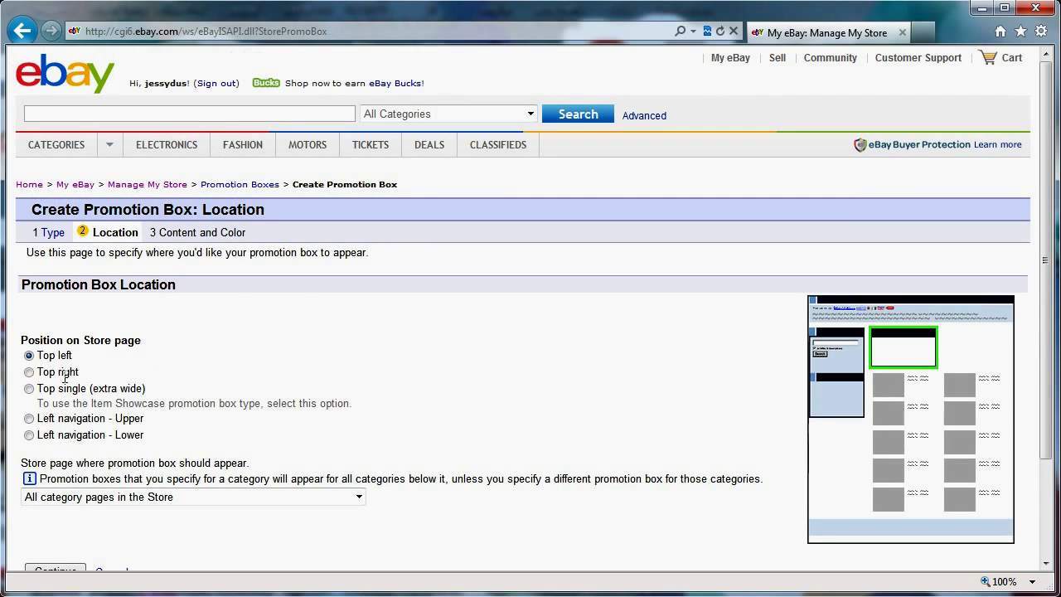
scroll(357, 317, "down", 2)
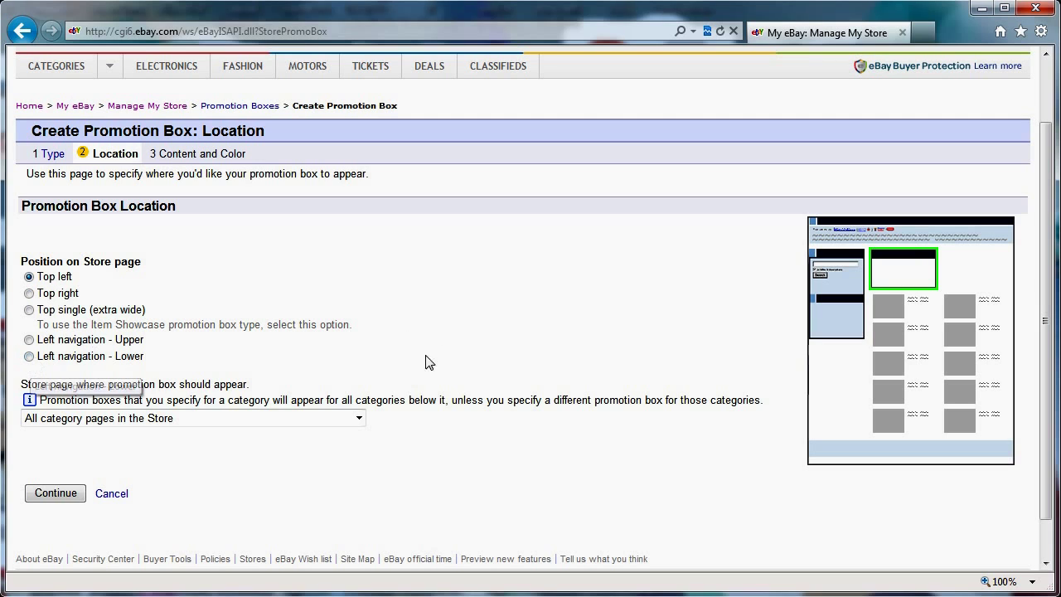
left_click(112, 494)
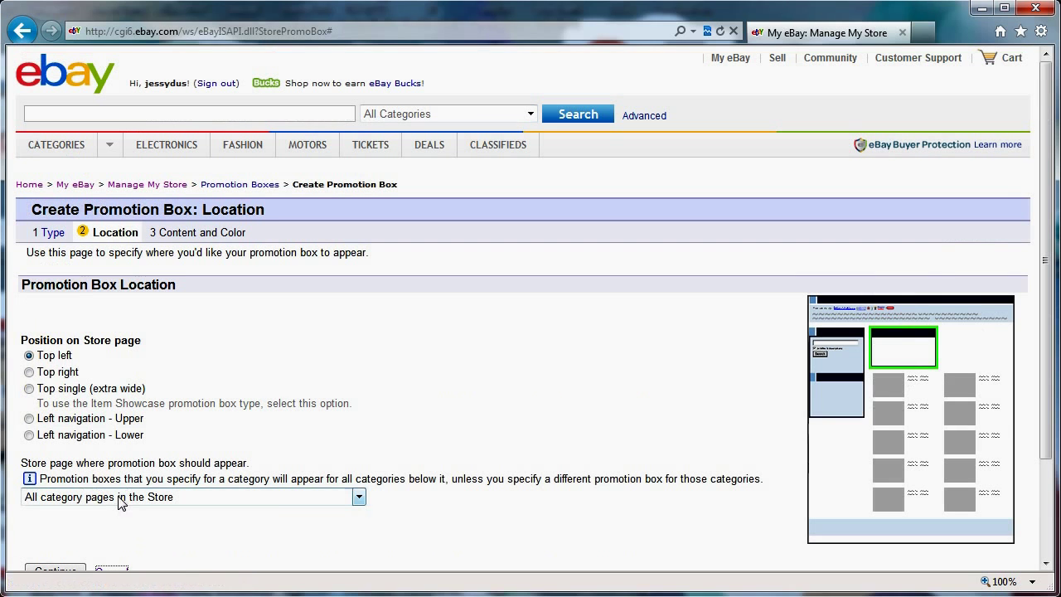
Edit the Shipping and payment promotion box, continuing past its Left navigation – Upper location
scroll(119, 490, "down", 1)
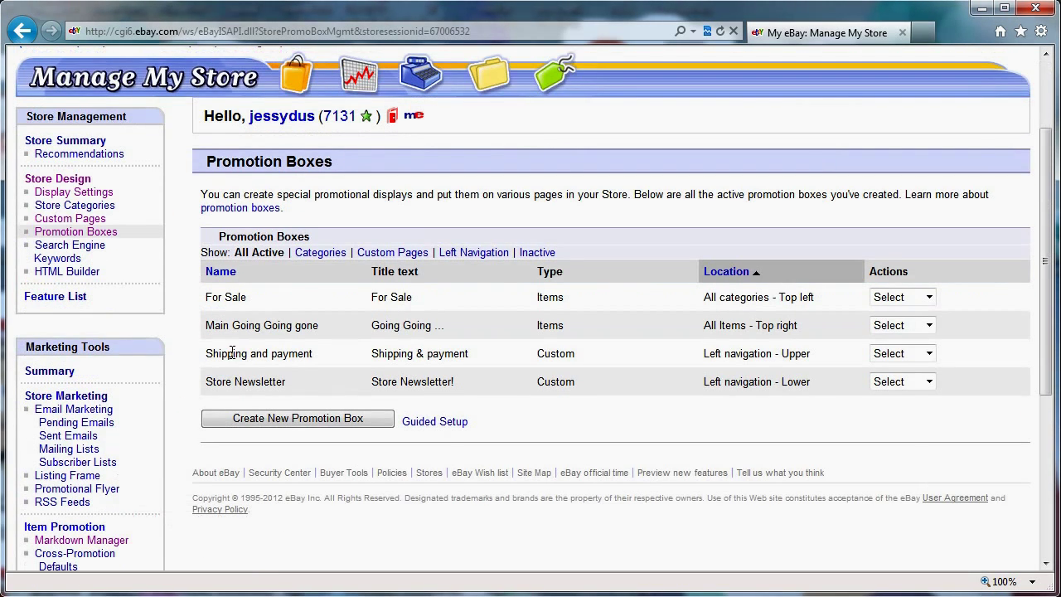
left_click_drag(213, 358, 308, 362)
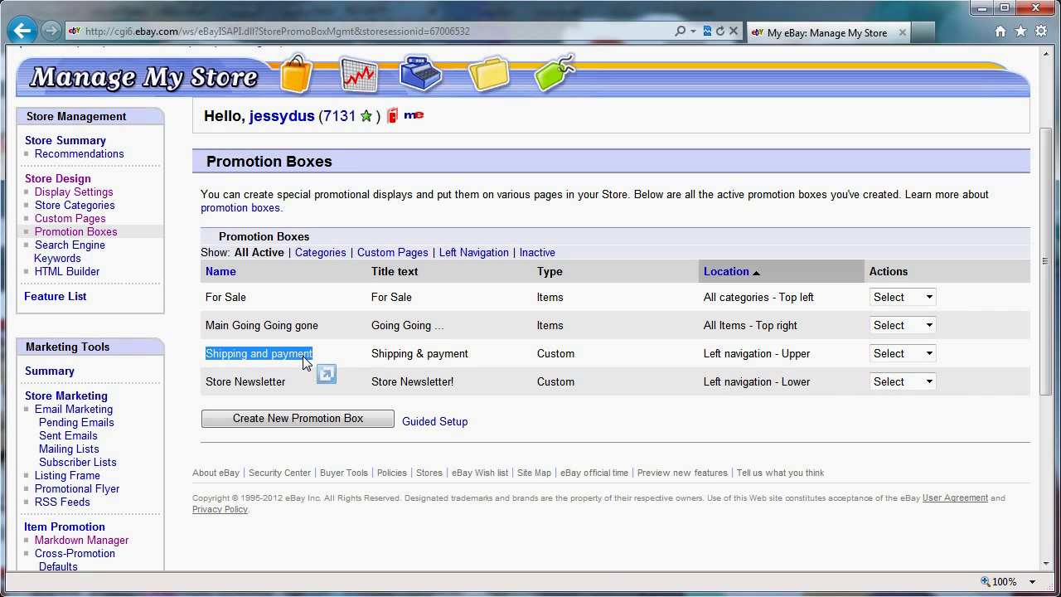
left_click(917, 358)
left_click(898, 397)
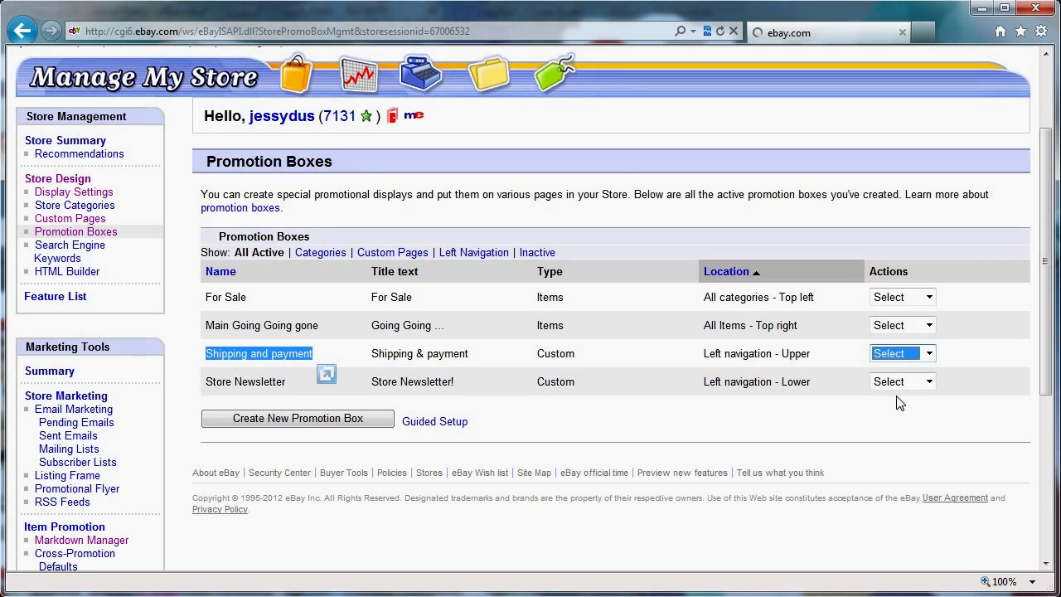
scroll(517, 370, "down", 3)
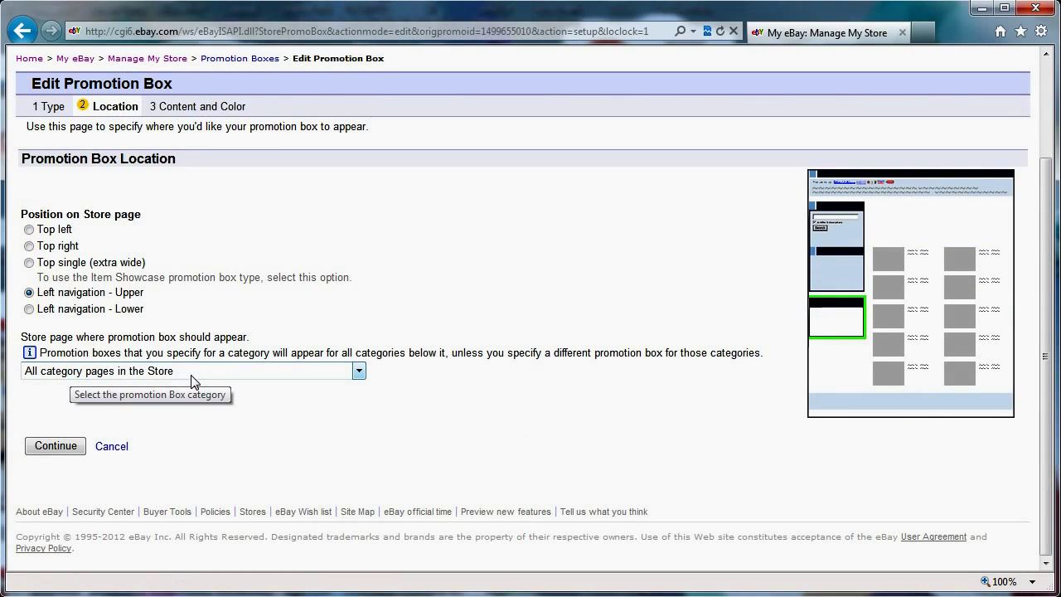
left_click(56, 448)
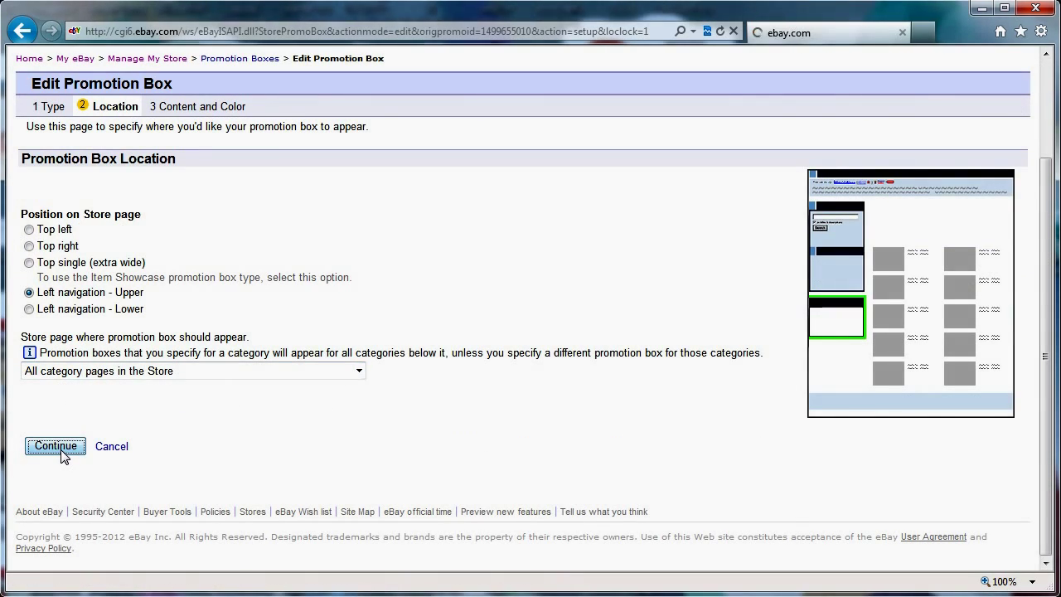
Review the Shipping and payment box preview and its Body text field
scroll(412, 417, "down", 2)
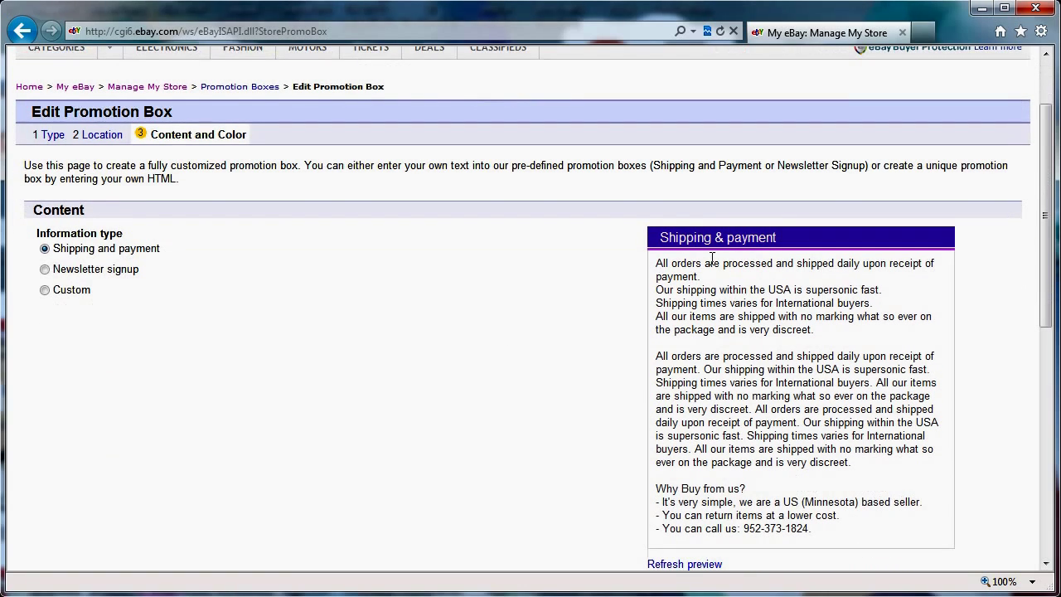
left_click_drag(671, 277, 802, 501)
scroll(800, 492, "down", 3)
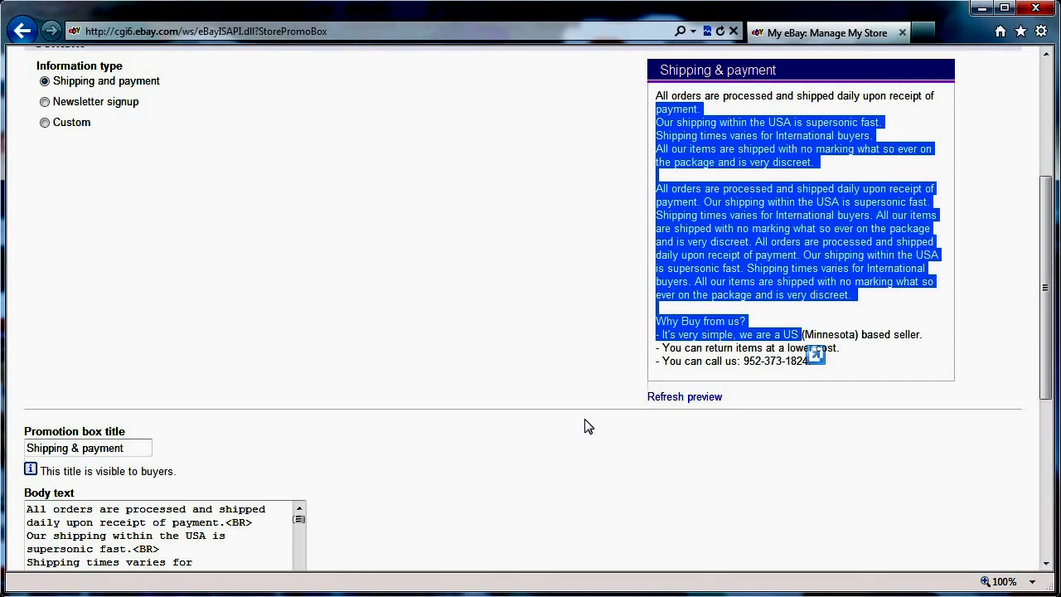
scroll(585, 426, "down", 3)
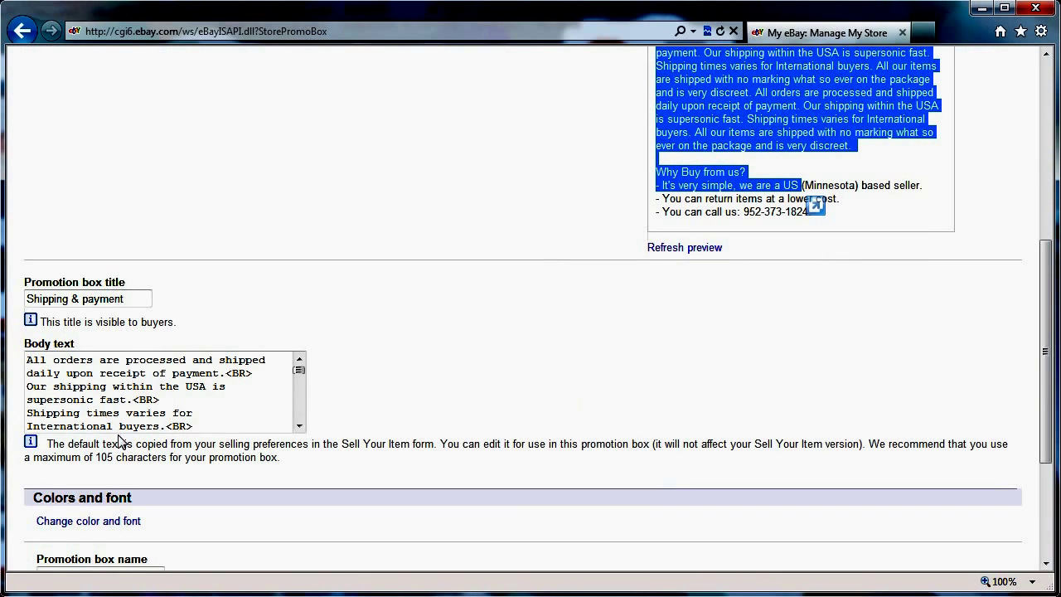
left_click(82, 404)
left_click_drag(85, 406, 91, 414)
Read through the body HTML and shipping preview text, then return to the Location step
scroll(95, 398, "down", 3)
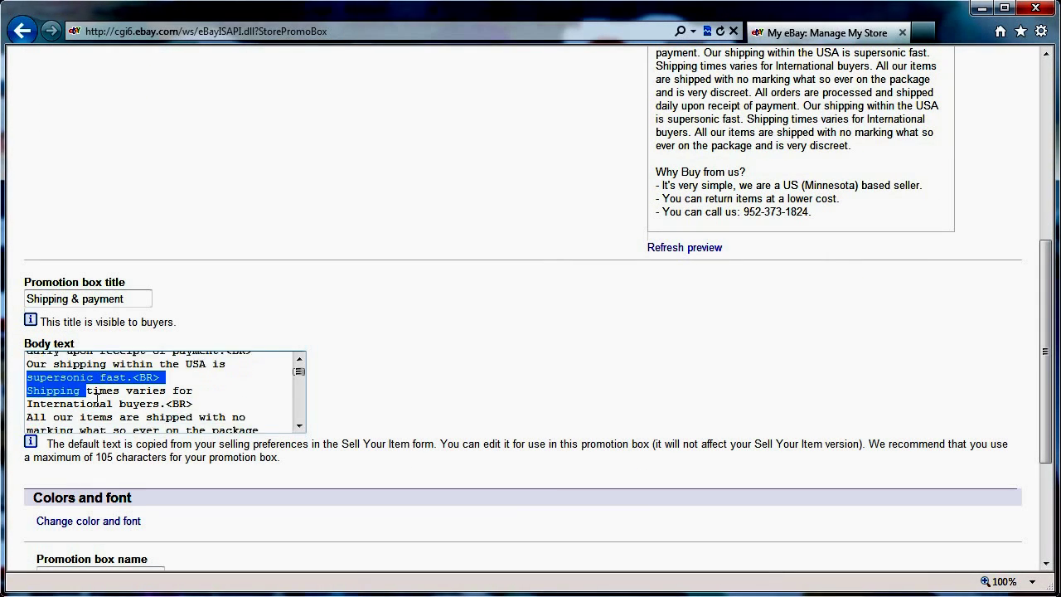
scroll(97, 389, "down", 5)
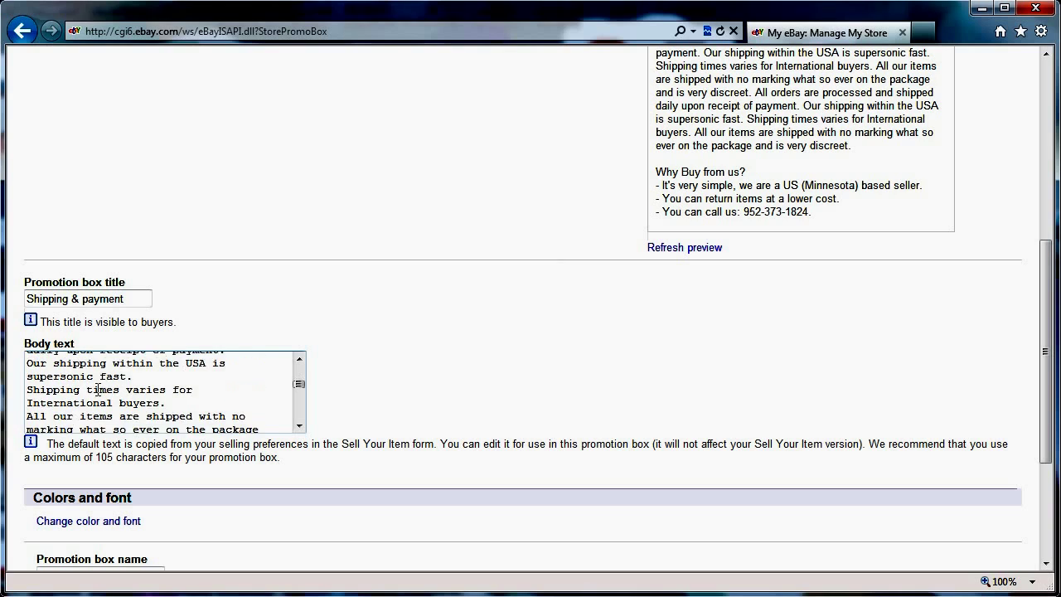
scroll(98, 387, "down", 5)
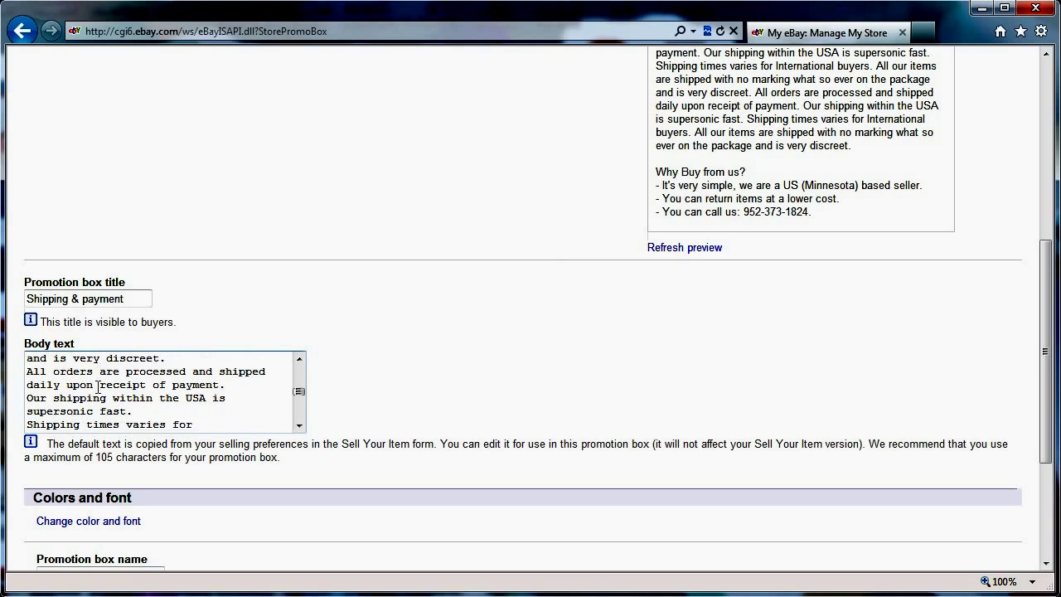
scroll(97, 387, "down", 3)
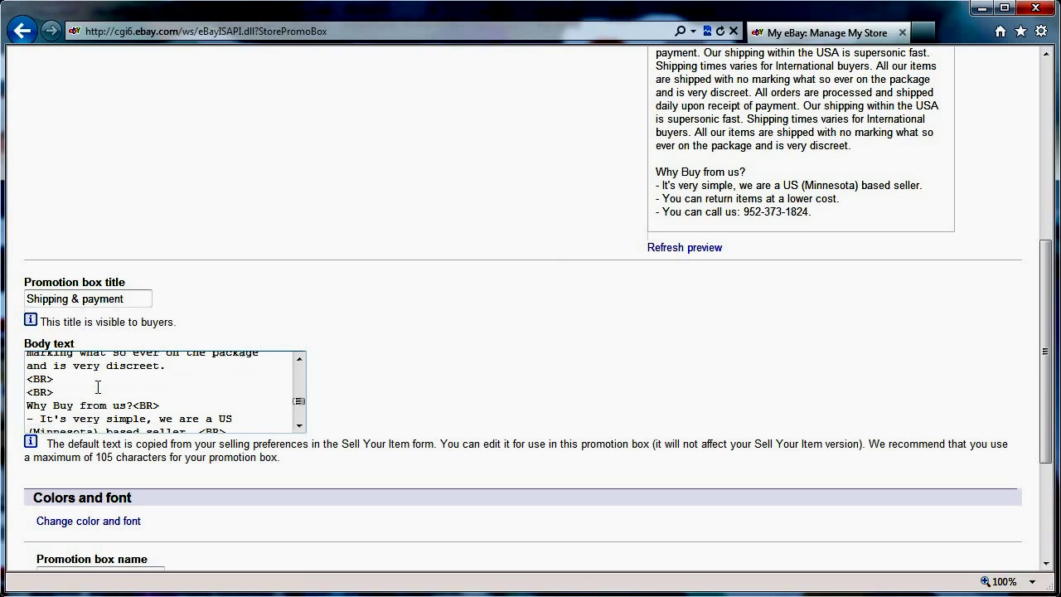
scroll(97, 387, "down", 4)
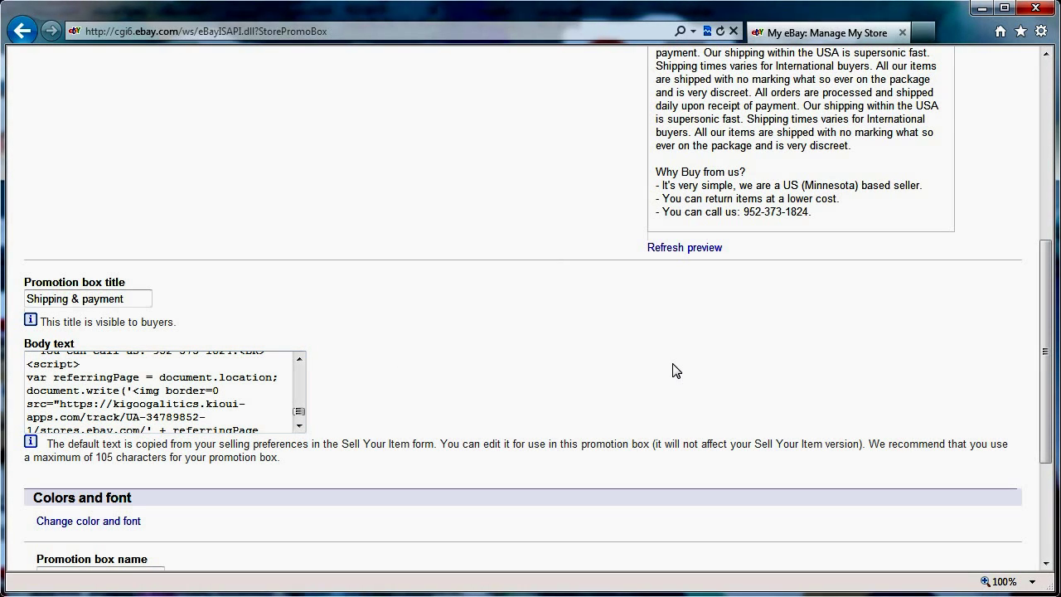
scroll(672, 371, "up", 5)
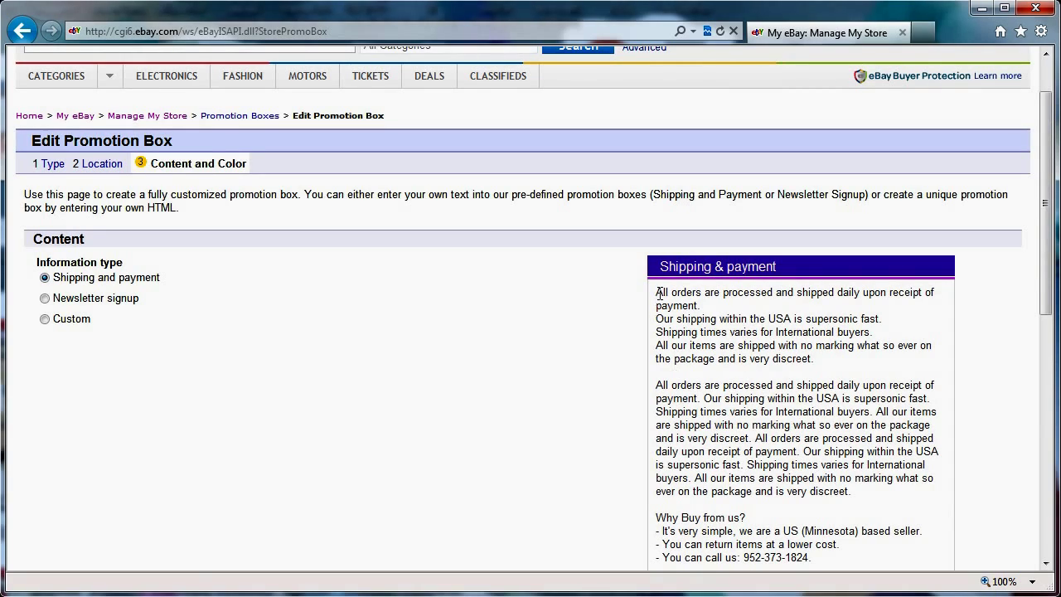
left_click_drag(659, 292, 904, 572)
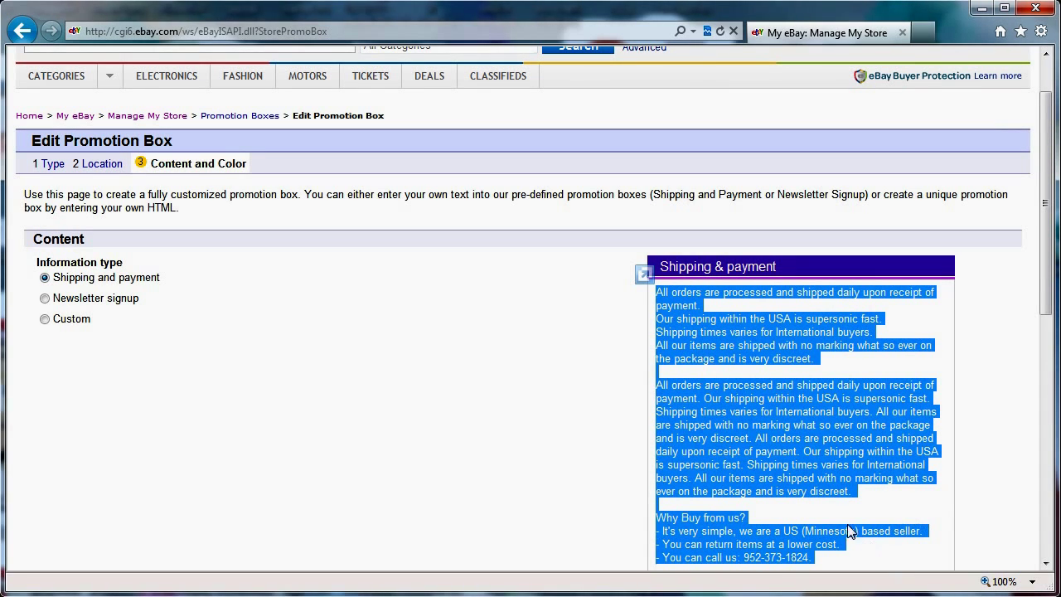
key("alt+Left")
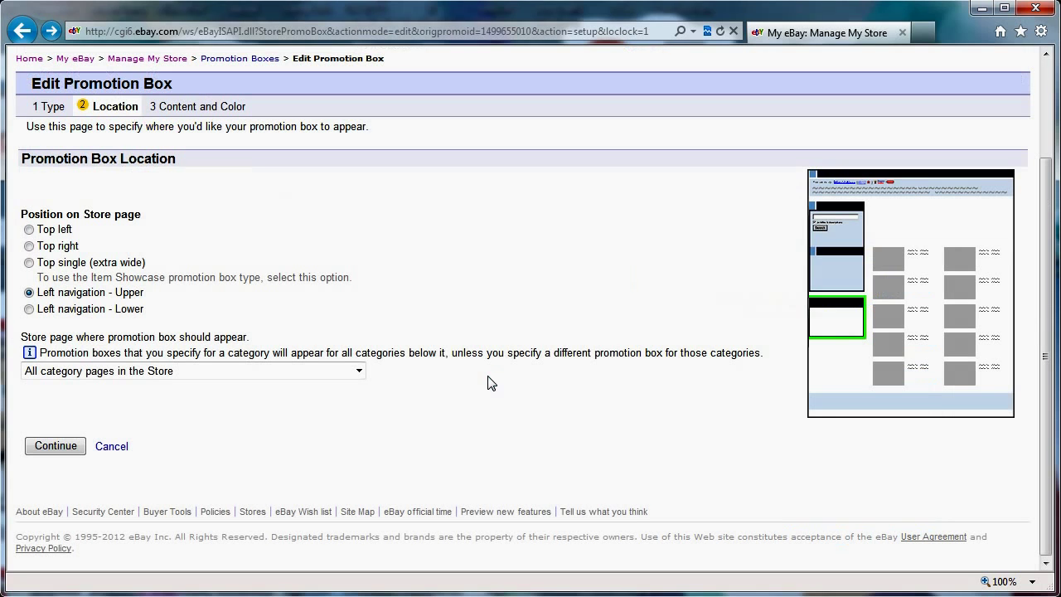
Cancel the box edit, check the Store Newsletter row in Promotion Boxes, then open the store front
left_click(112, 446)
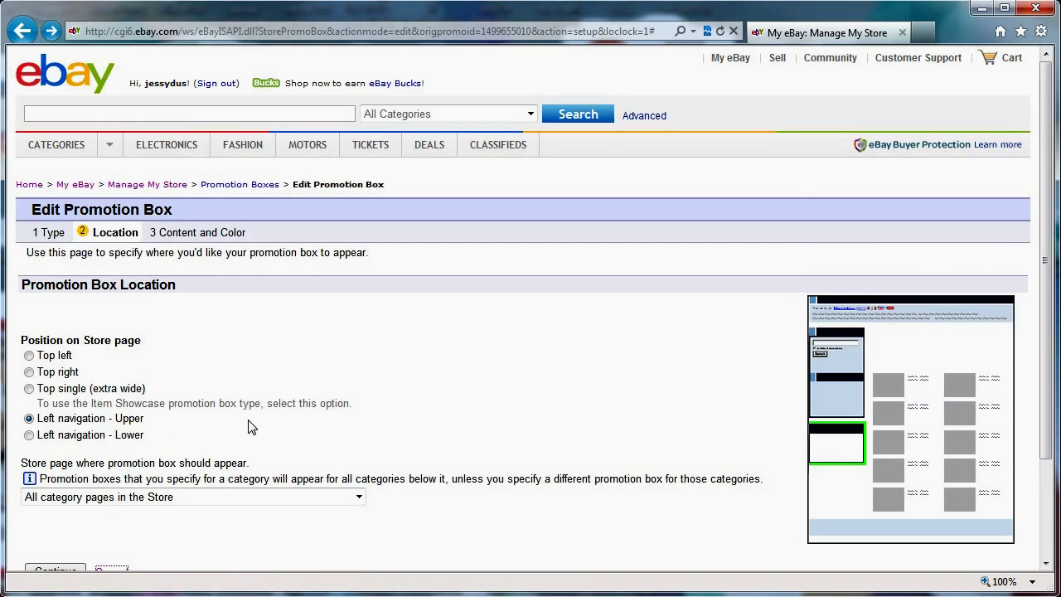
scroll(431, 425, "down", 1)
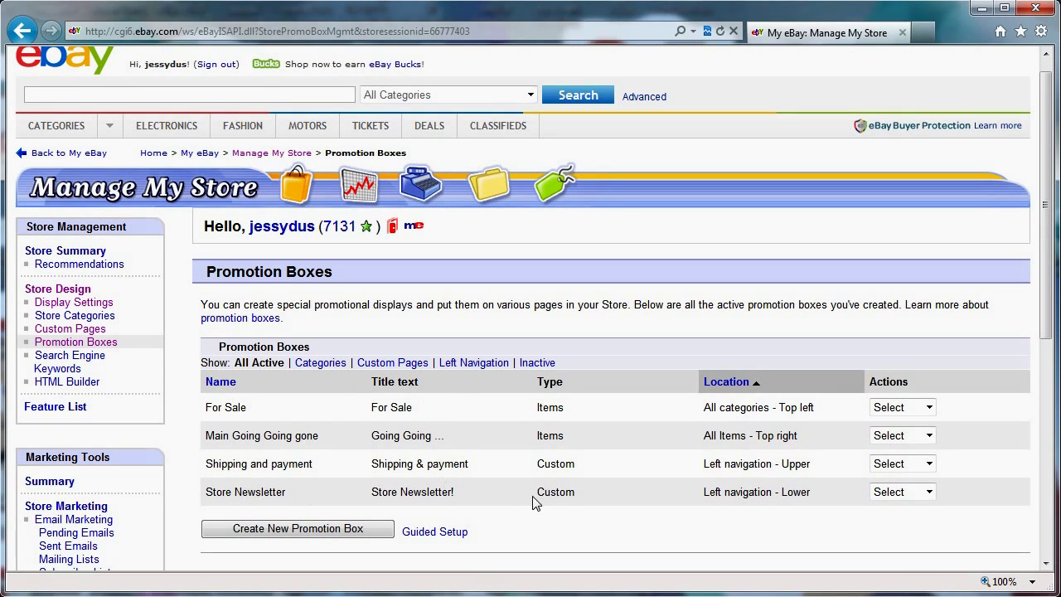
left_click_drag(248, 491, 845, 500)
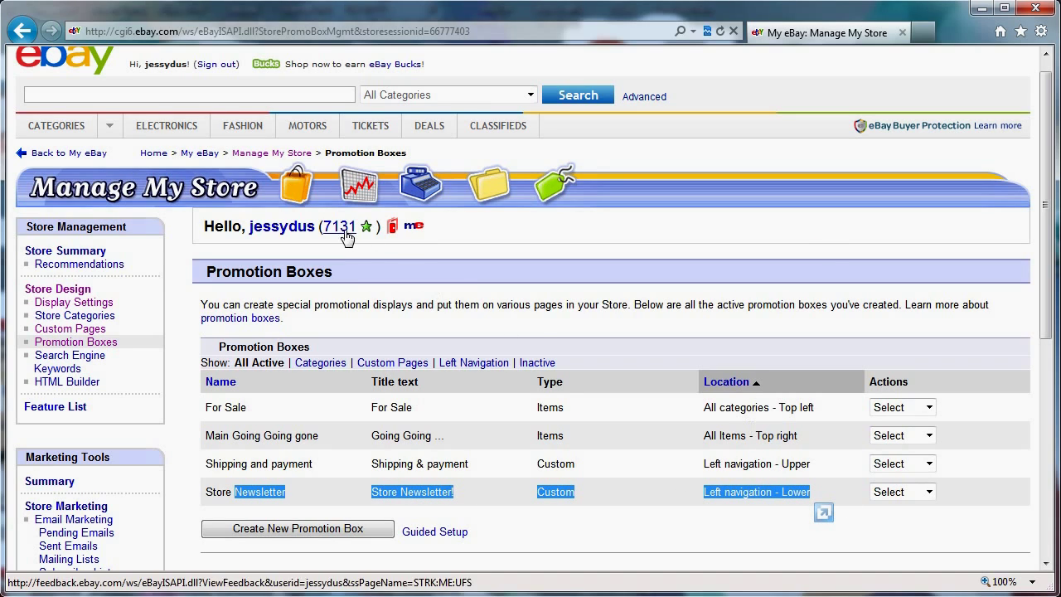
left_click(394, 231)
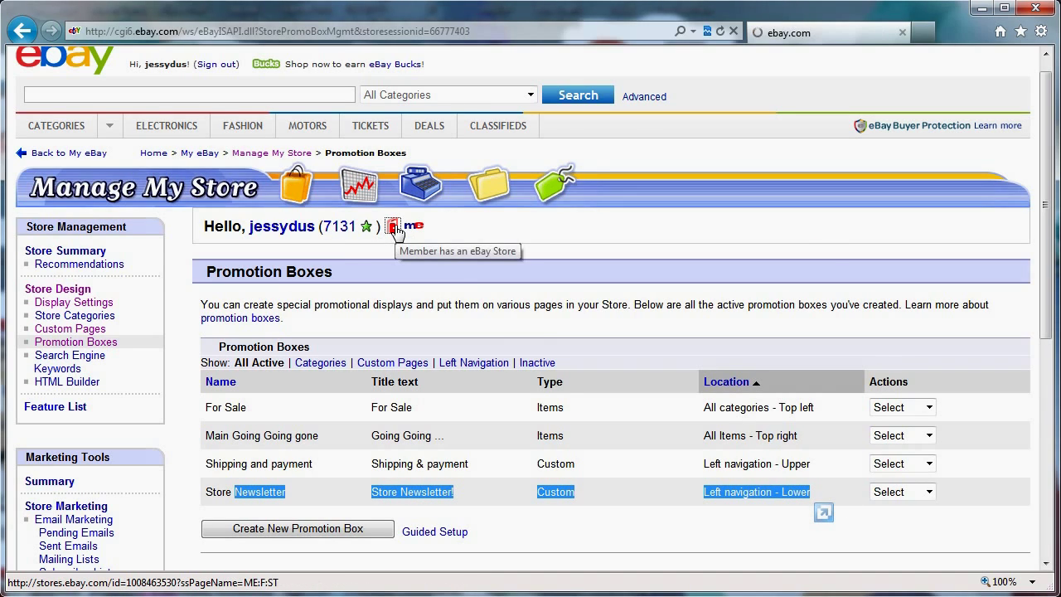
Scroll down the store front and select the Store Newsletter box description text
scroll(481, 431, "down", 10)
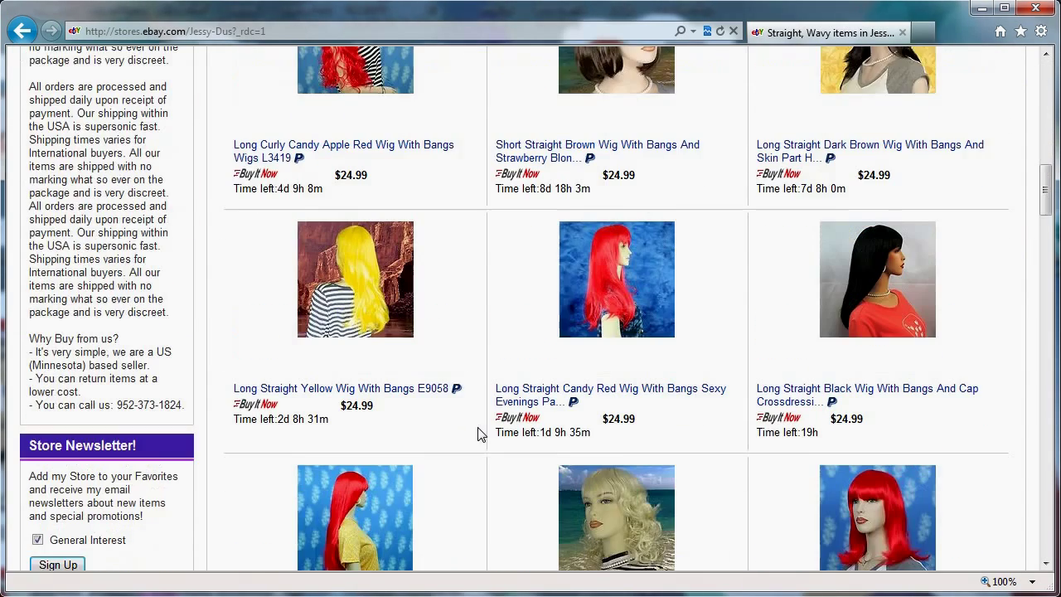
scroll(481, 434, "down", 1)
left_click_drag(140, 407, 27, 364)
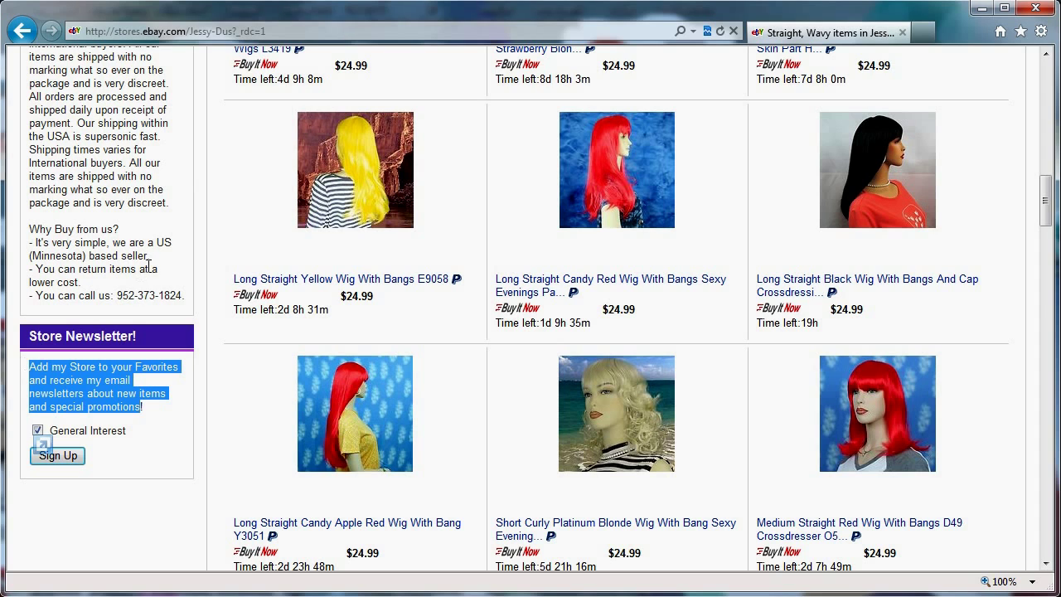
left_click_drag(141, 292, 37, 106)
scroll(269, 431, "up", 4)
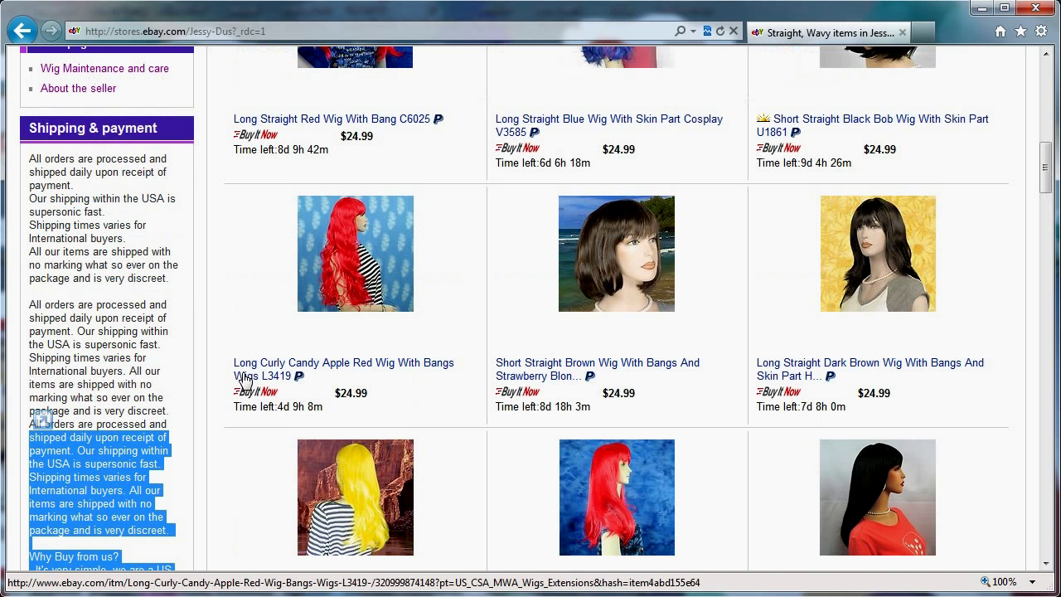
Select the Shipping & payment sidebar text and heading, then clear the selection
left_click_drag(34, 154, 131, 477)
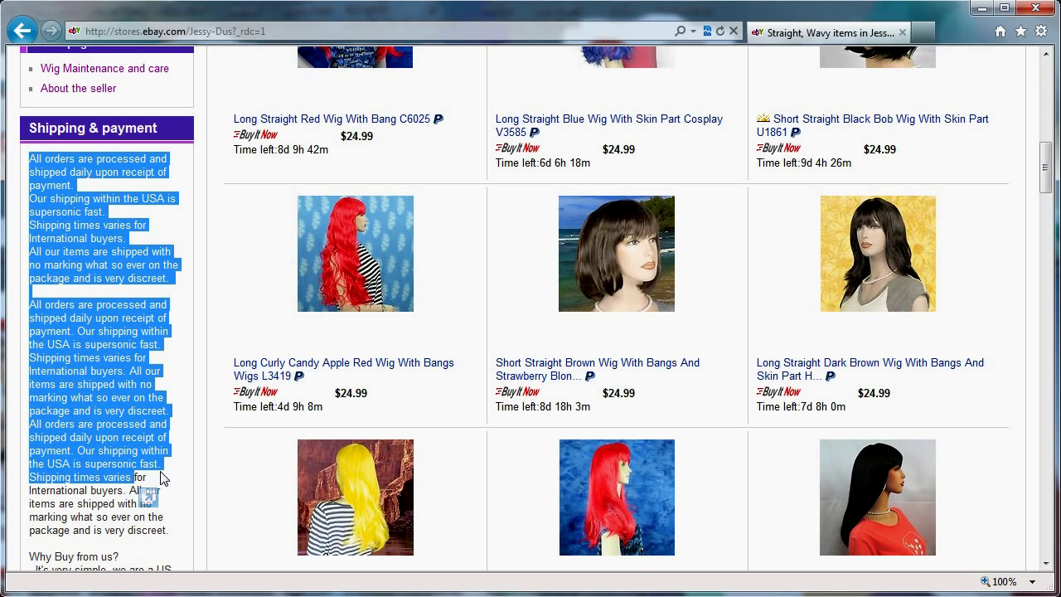
scroll(174, 475, "up", 3)
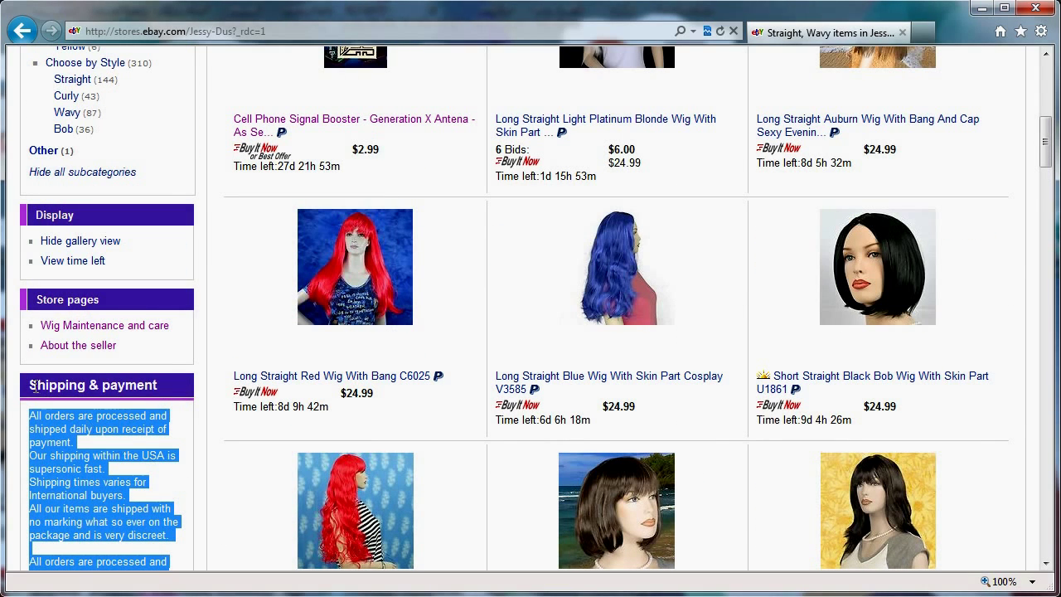
triple_click(68, 381)
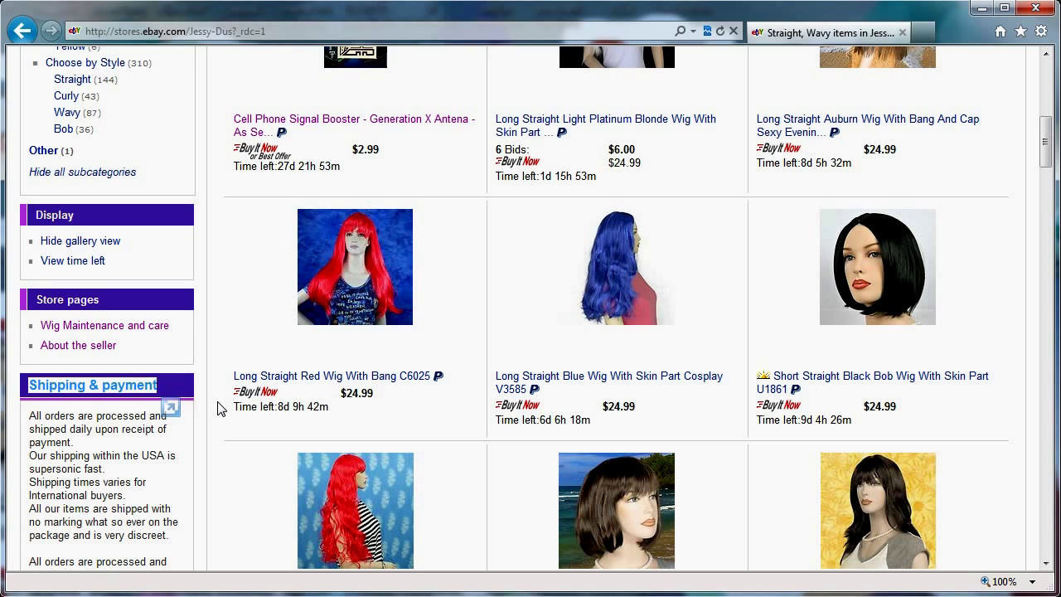
left_click(219, 357)
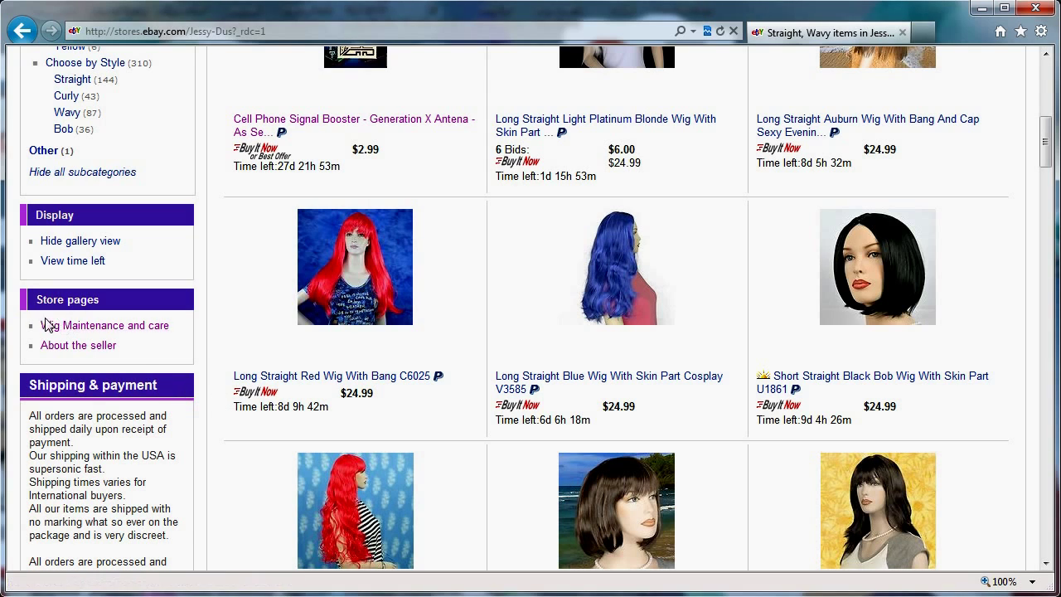
Open the Wig Maintenance and care page, read through the article, then go to Seller, manage Store
left_click(127, 332)
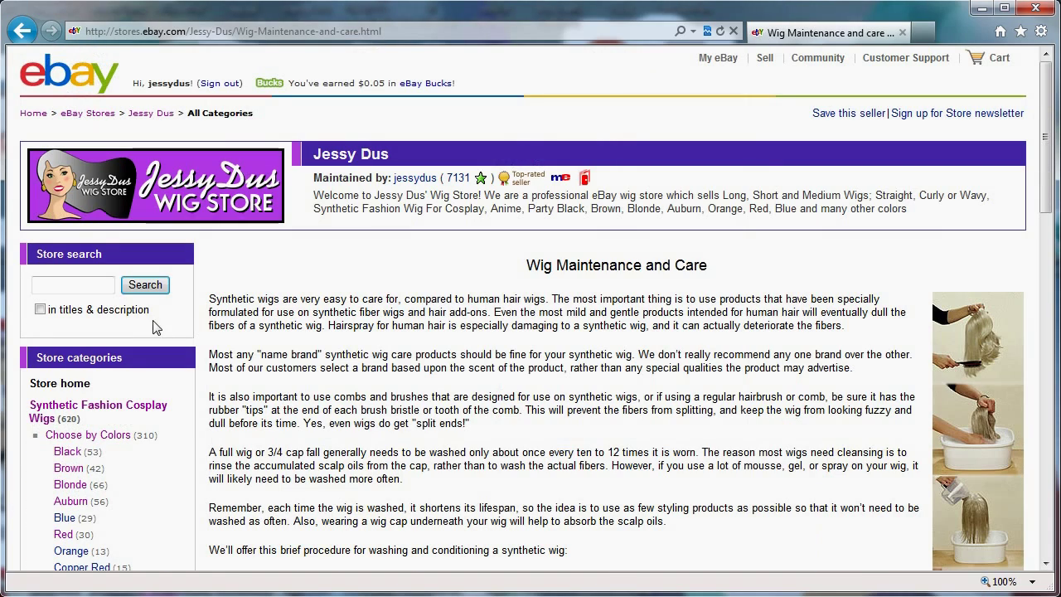
left_click_drag(298, 293, 426, 325)
scroll(431, 357, "down", 5)
scroll(435, 386, "down", 3)
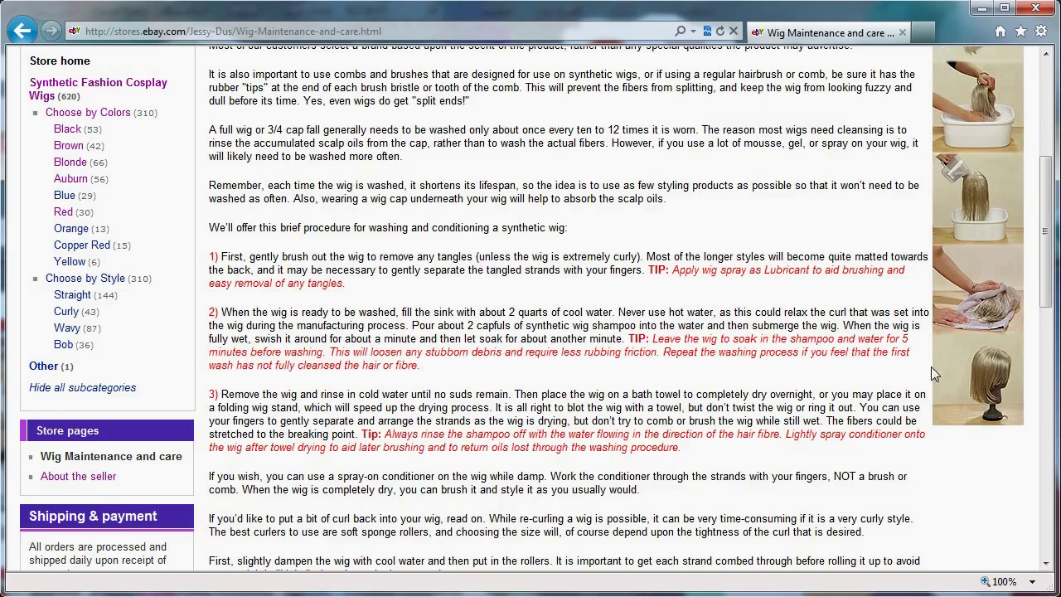
scroll(931, 373, "down", 7)
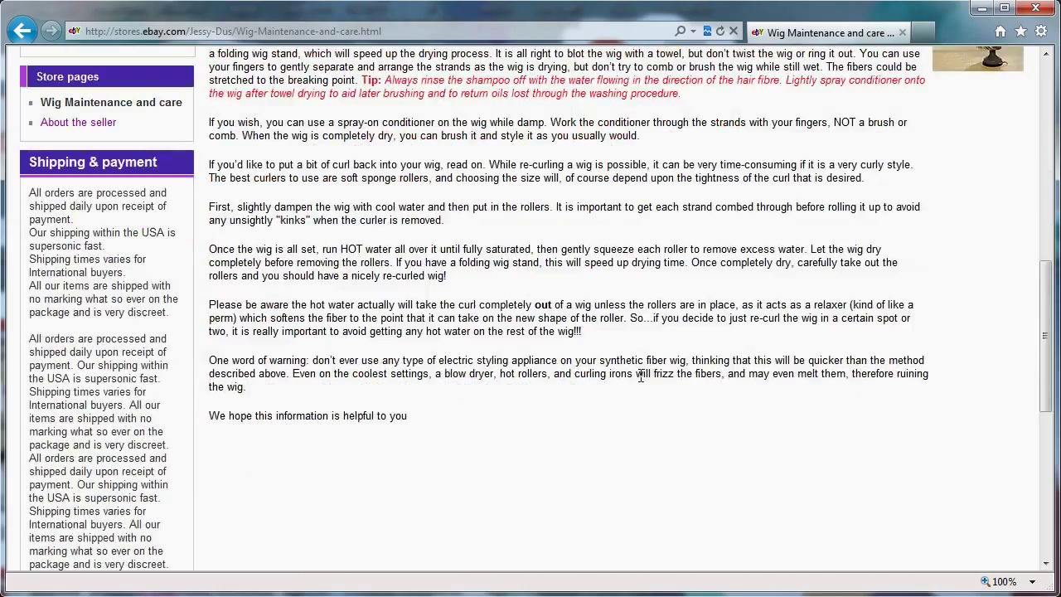
scroll(585, 439, "up", 16)
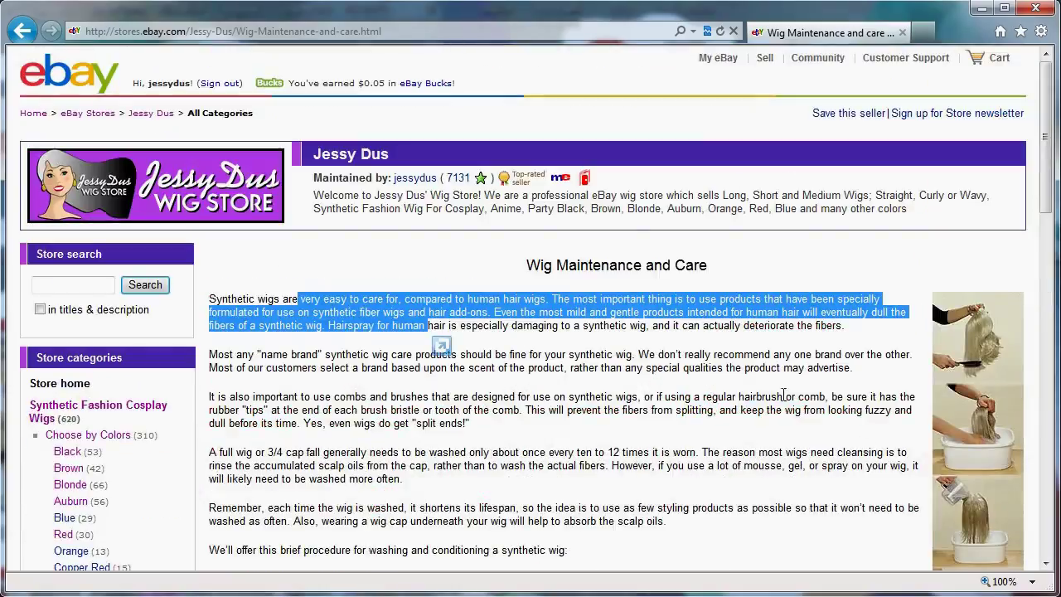
scroll(506, 409, "down", 18)
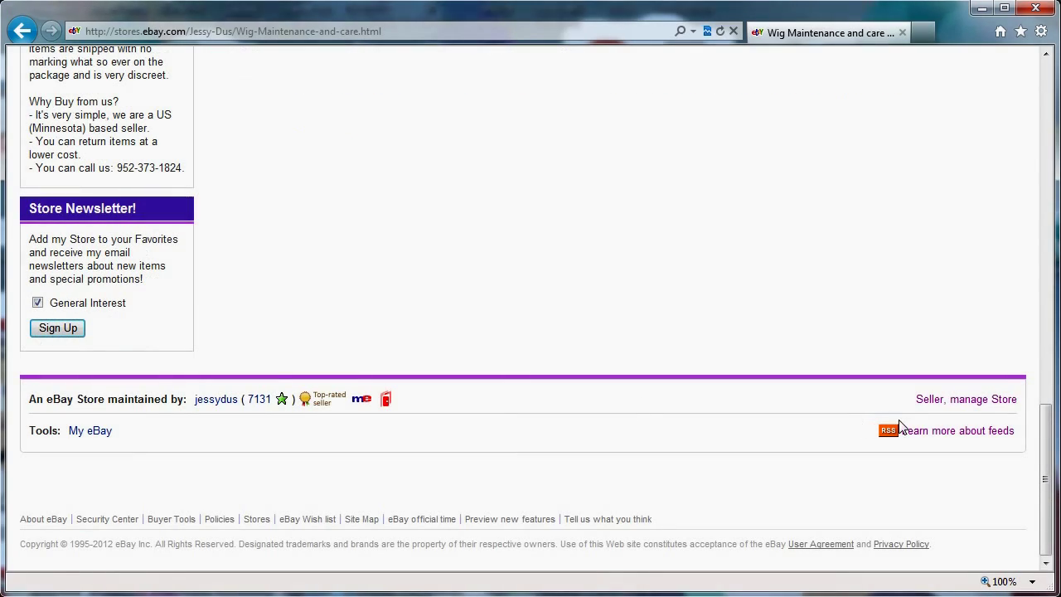
left_click(968, 405)
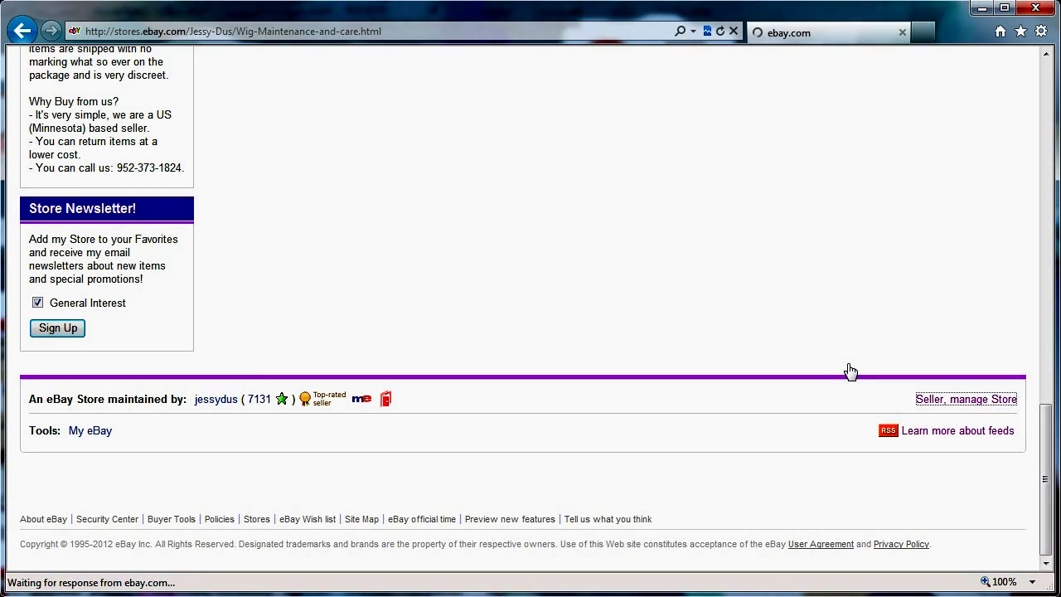
Open the Custom Pages list and choose Edit from the Actions menu for Wig Maintenance and care
scroll(251, 372, "down", 2)
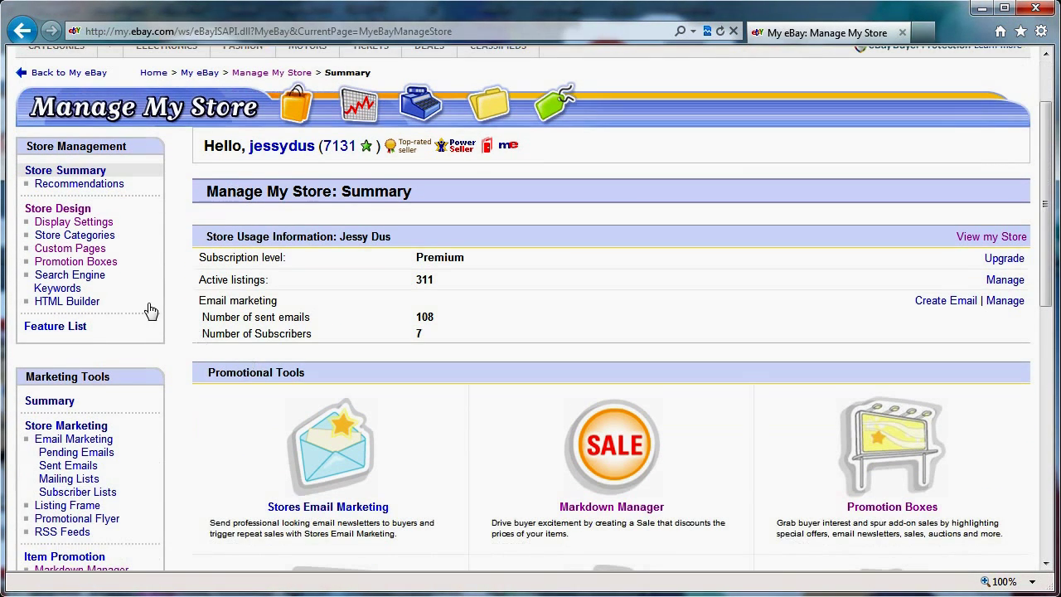
left_click(76, 248)
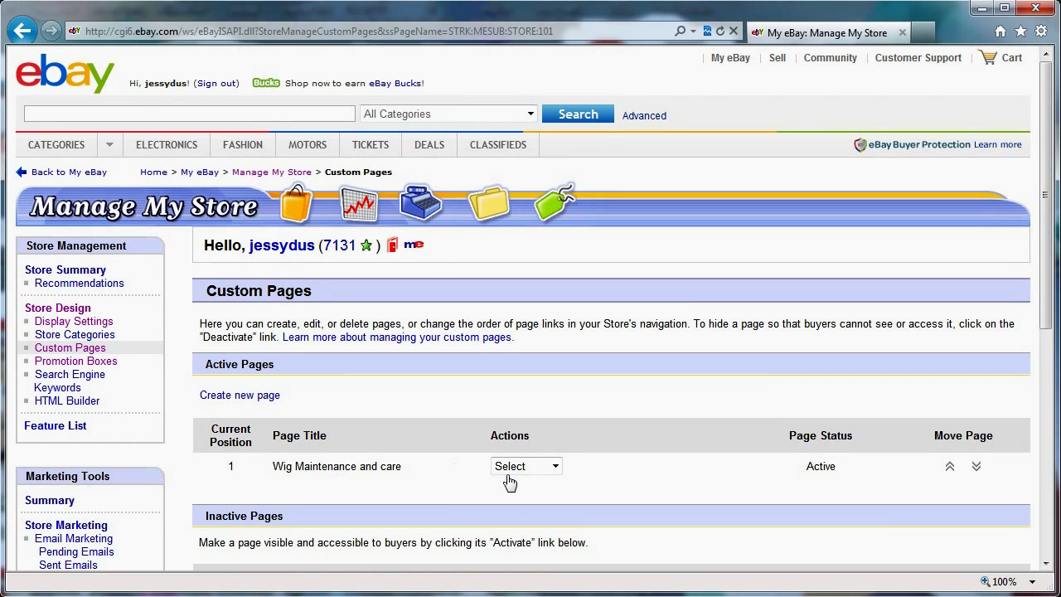
scroll(527, 477, "down", 5)
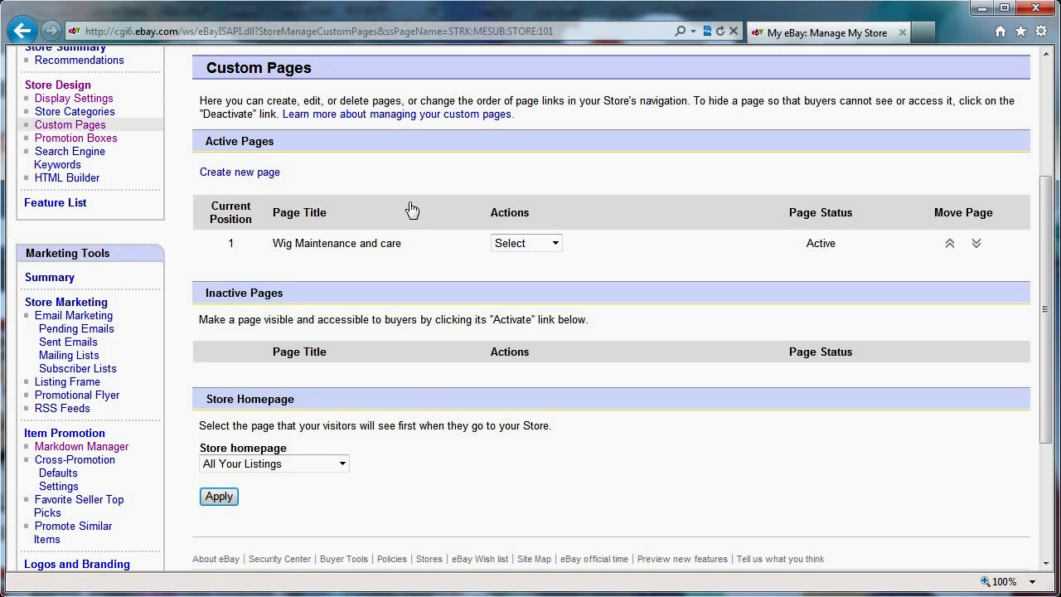
left_click(517, 246)
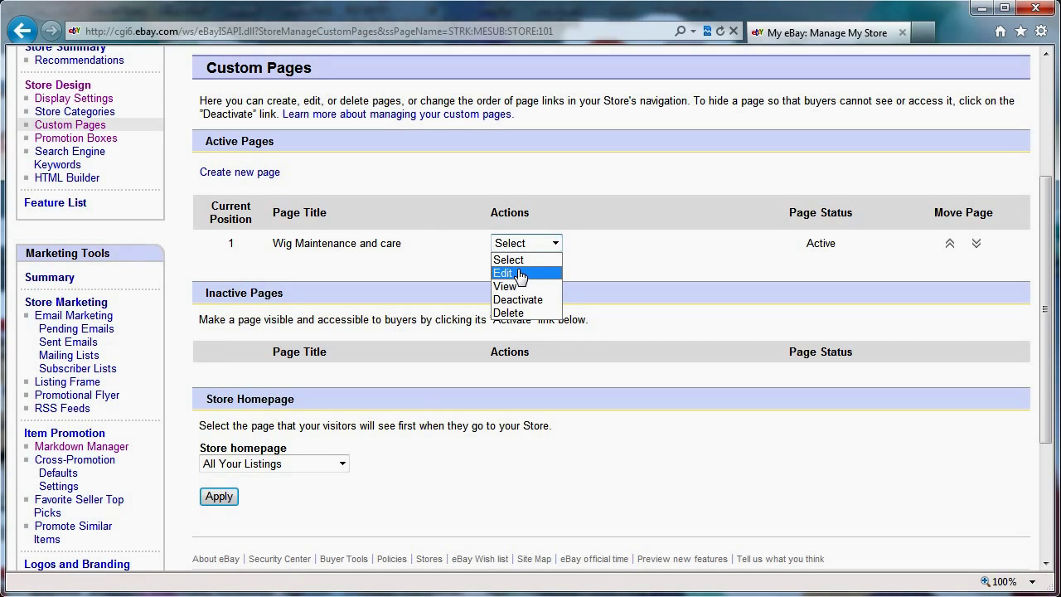
left_click(519, 273)
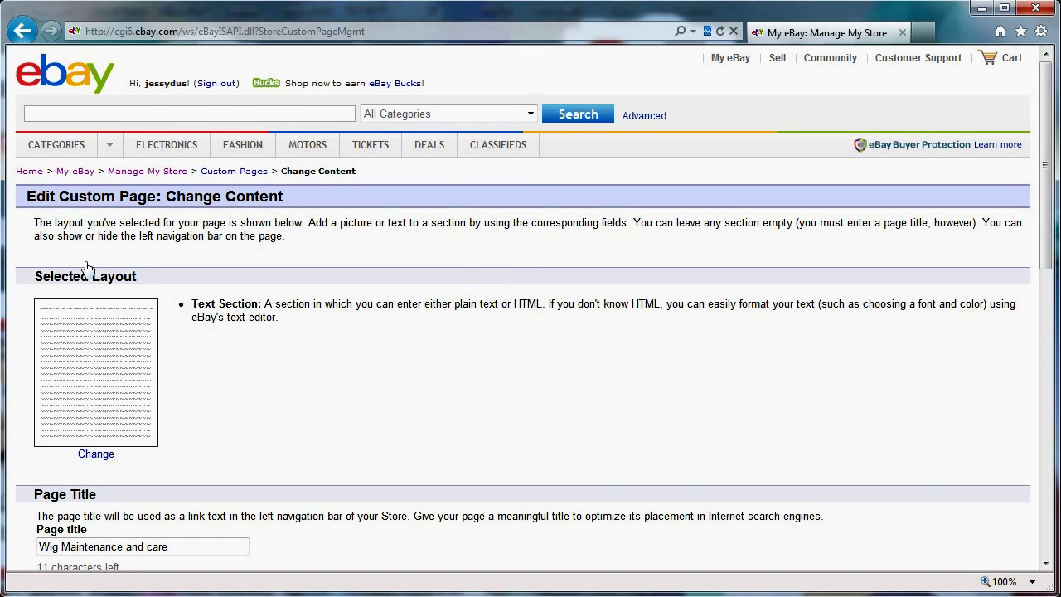
Scroll to Text Section 1 and review the page's source under Enter your own HTML
scroll(350, 346, "down", 3)
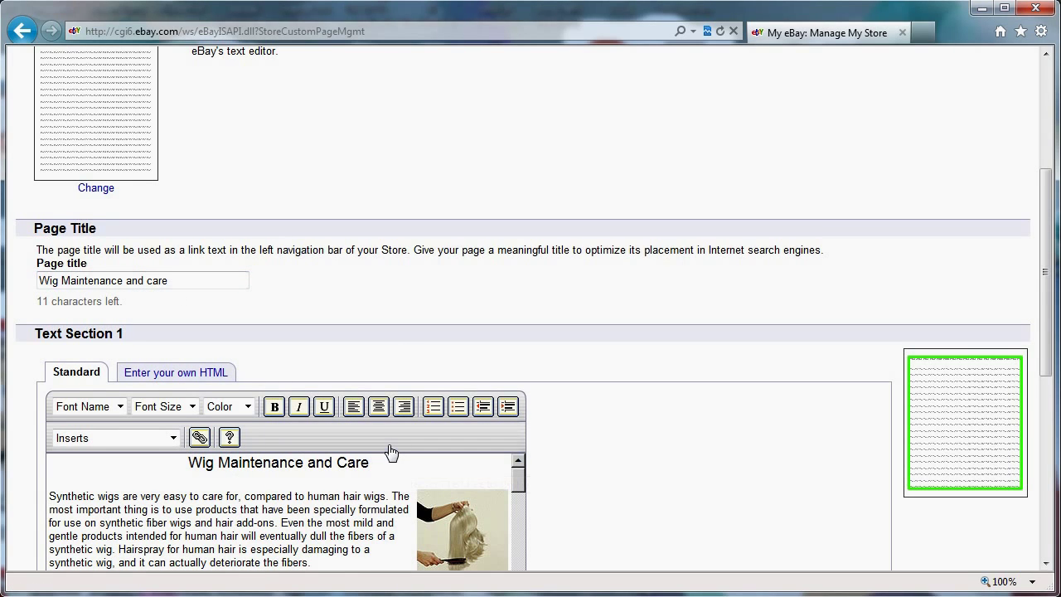
scroll(396, 477, "down", 1)
scroll(710, 386, "down", 2)
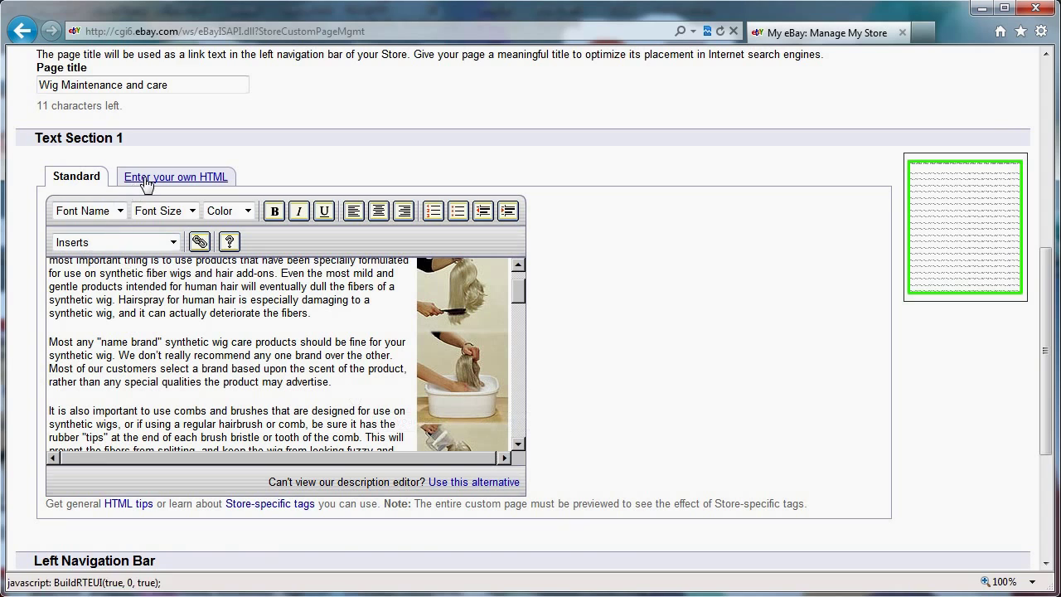
left_click(148, 178)
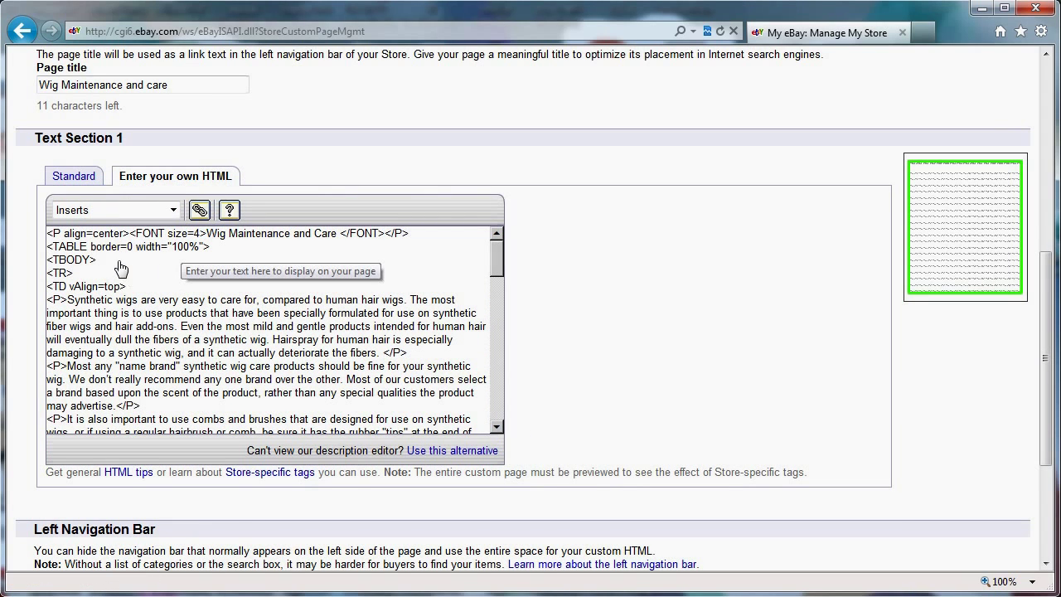
scroll(242, 354, "down", 1)
scroll(241, 354, "down", 5)
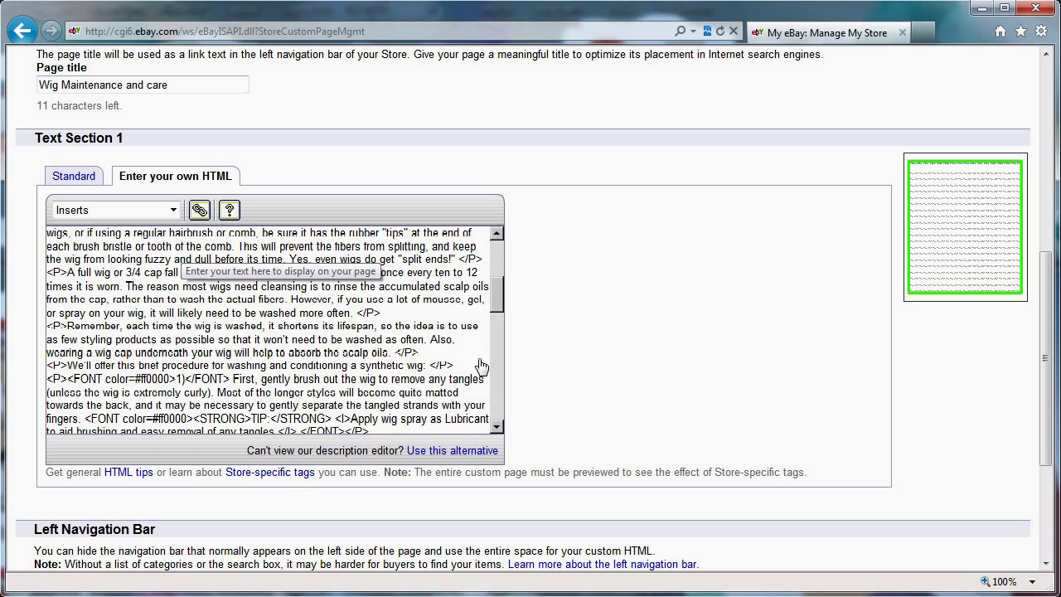
scroll(611, 347, "down", 3)
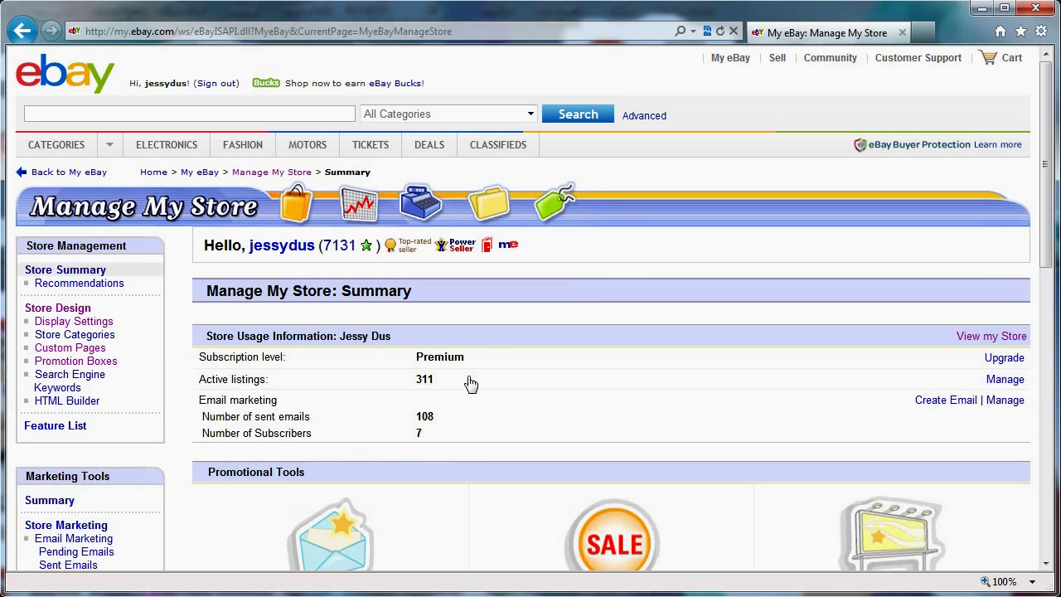
Open the public store front and go to its Wig Maintenance and care page under Store pages
left_click(486, 249)
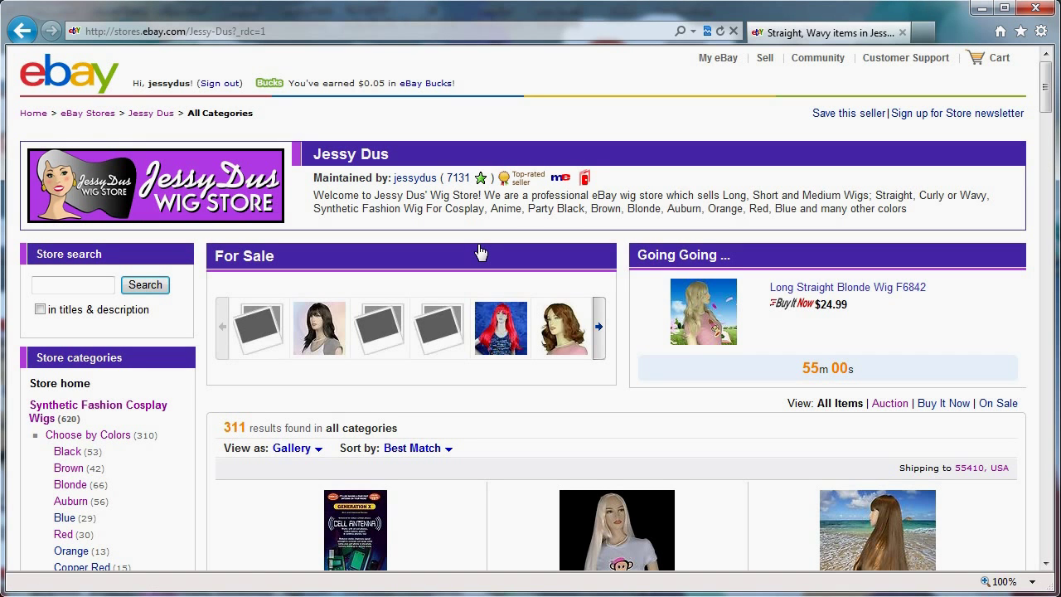
scroll(473, 290, "down", 2)
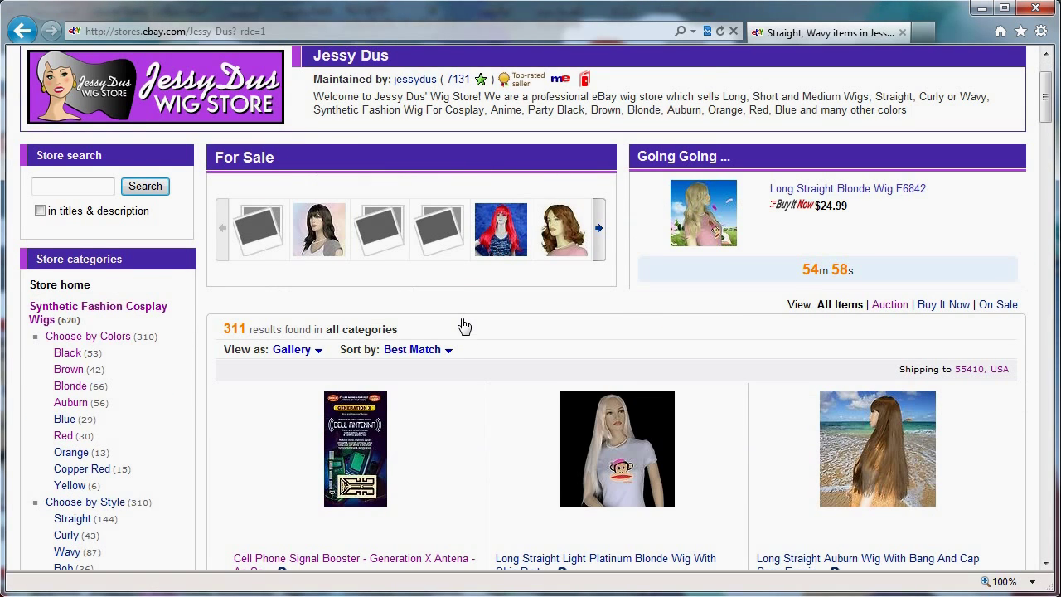
scroll(465, 325, "down", 2)
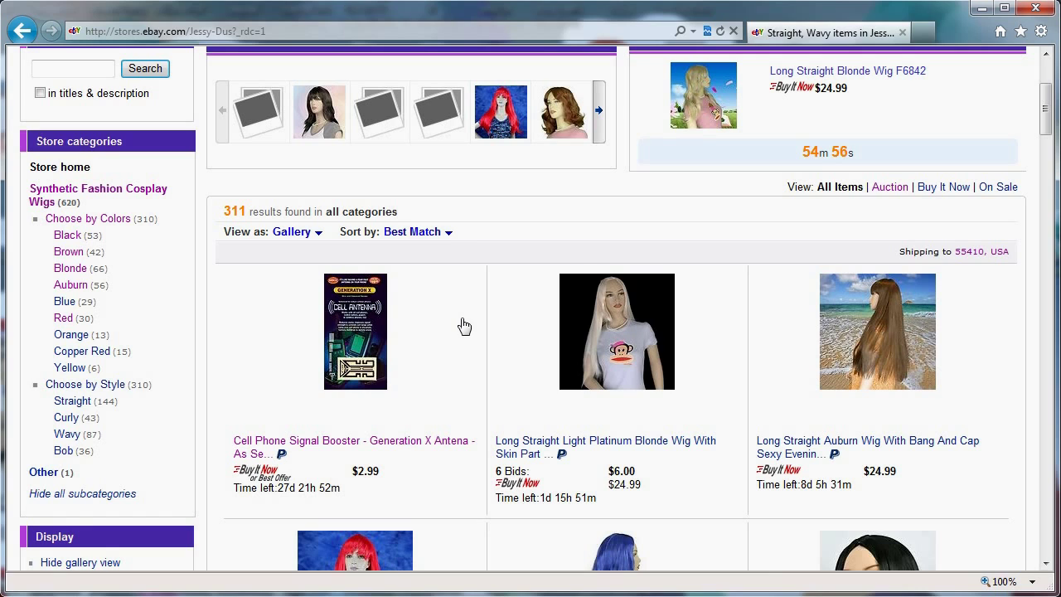
scroll(464, 326, "down", 4)
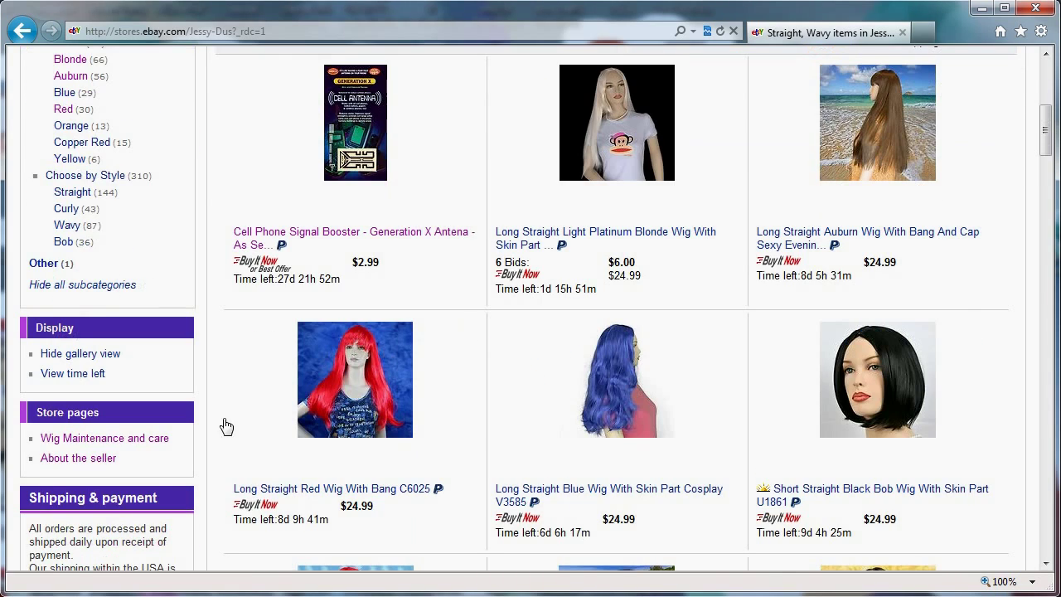
left_click(159, 439)
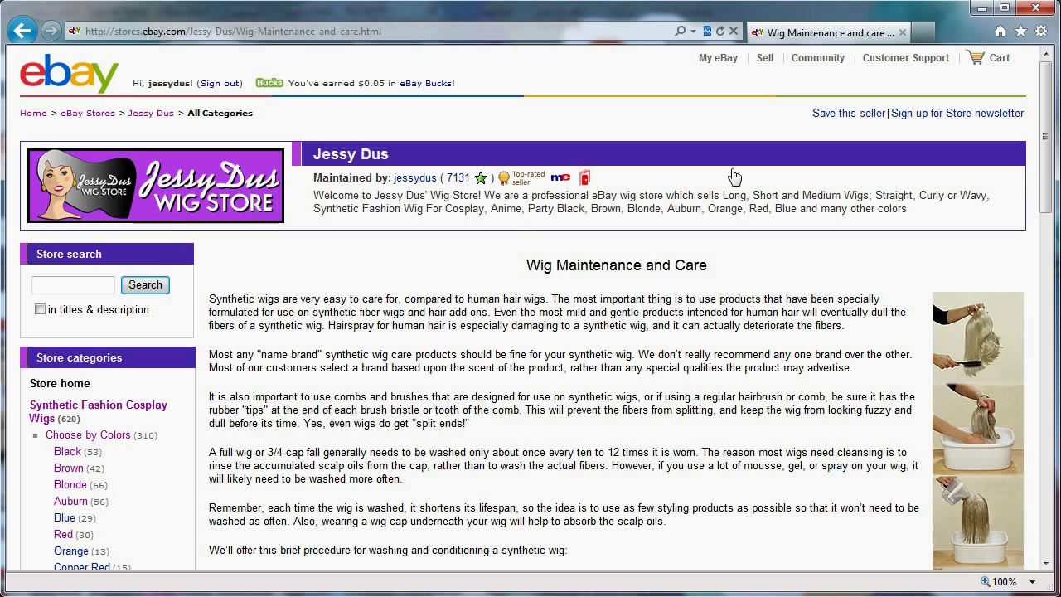
Select the care page's URL and heading, scroll the article, then go back to the listings
left_click(396, 37)
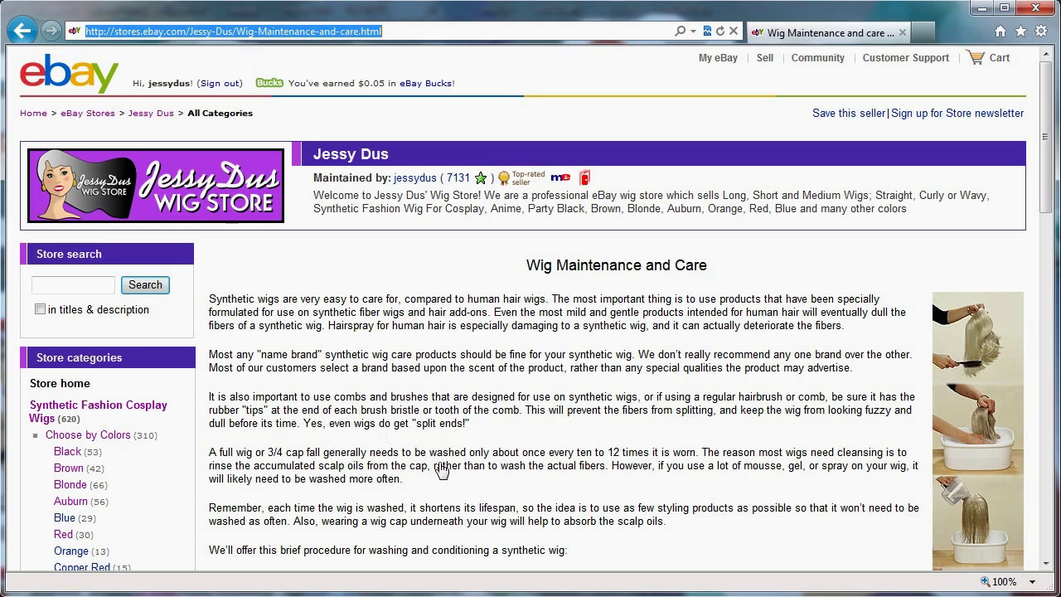
left_click(260, 305)
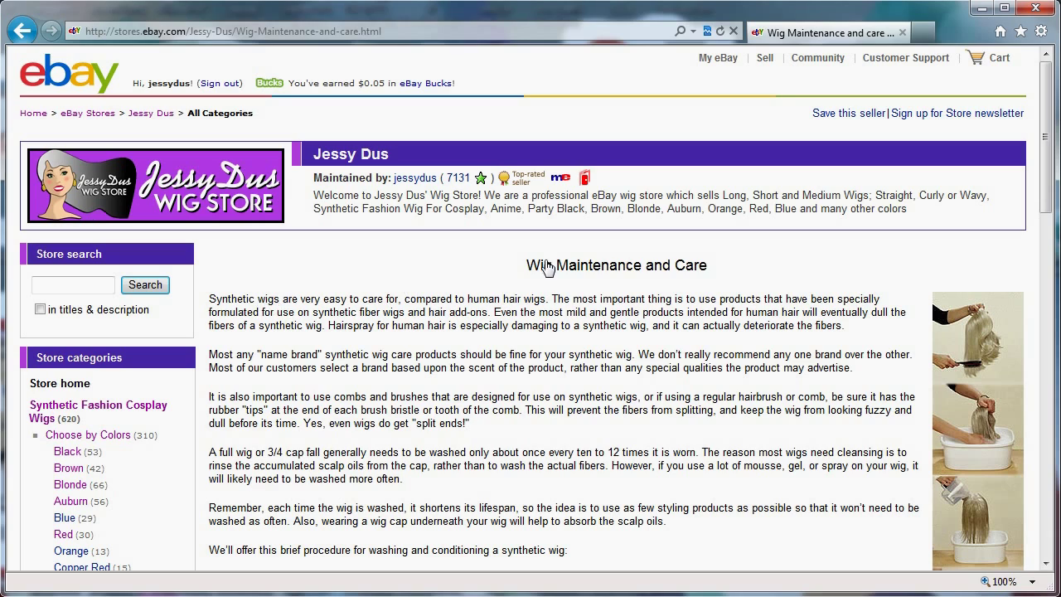
left_click_drag(527, 266, 673, 275)
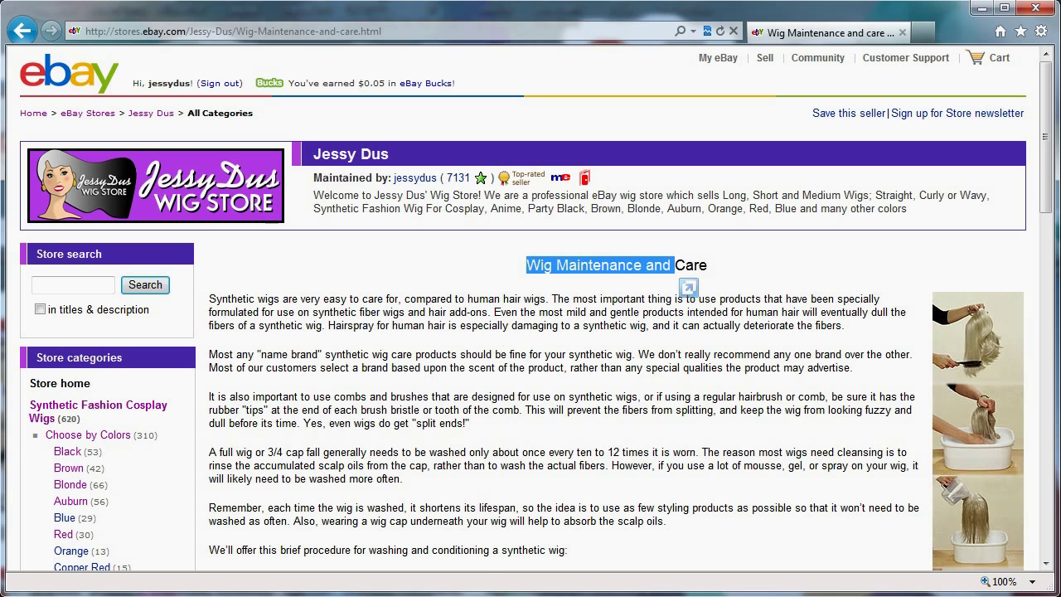
scroll(338, 445, "down", 2)
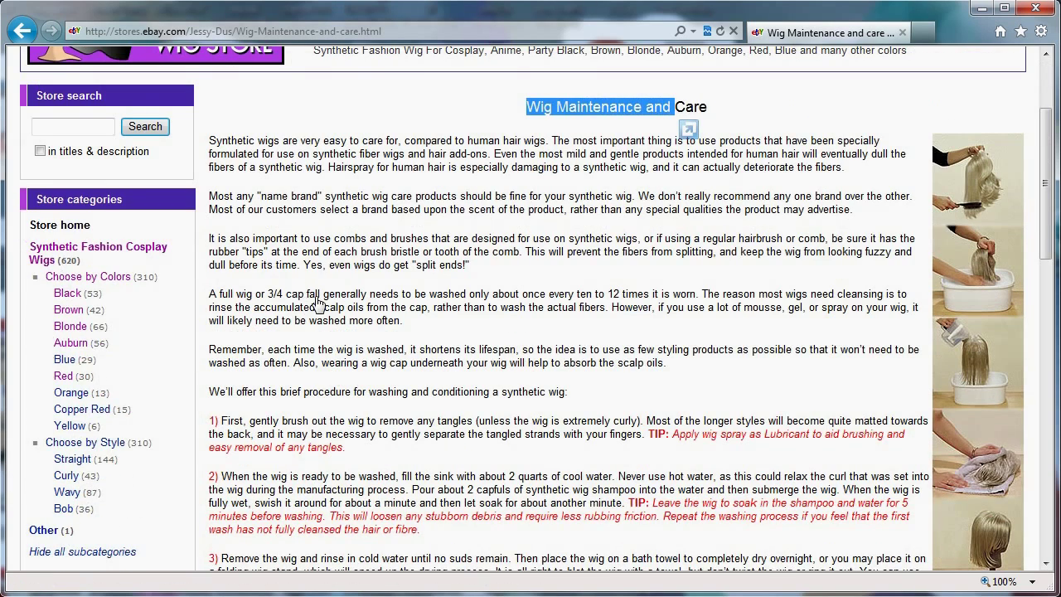
scroll(319, 303, "up", 1)
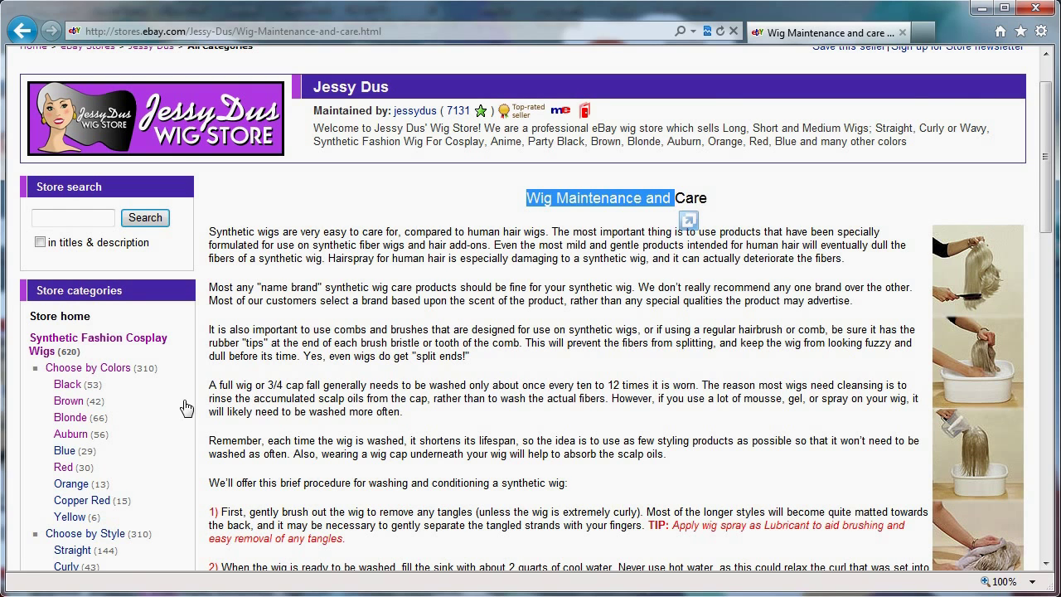
scroll(226, 392, "down", 5)
key("alt+Left")
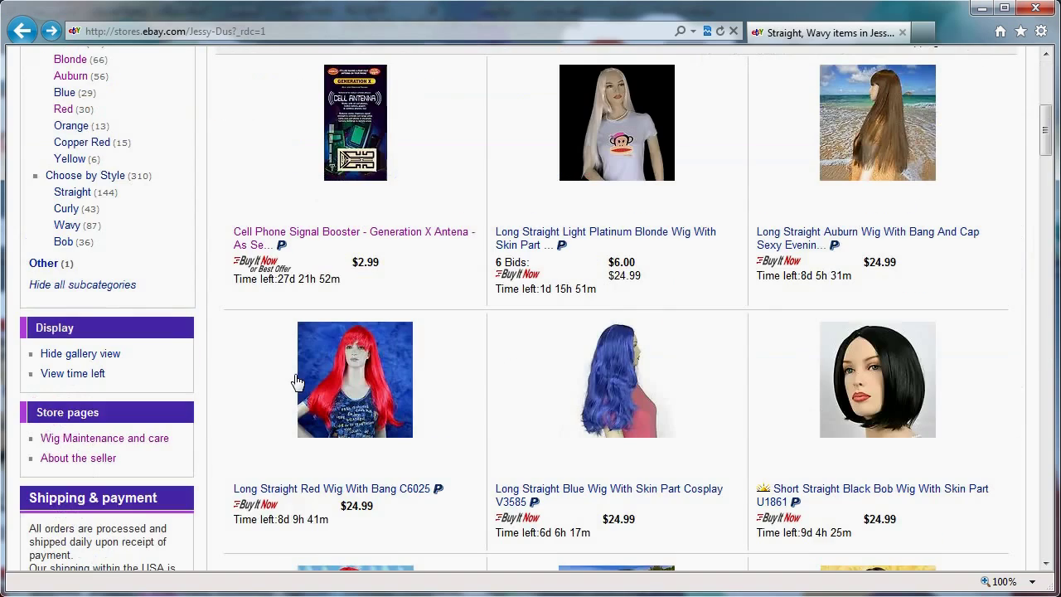
Go back to Manage My Store Summary and open Custom Pages from the Store Design sidebar
key("alt+Left")
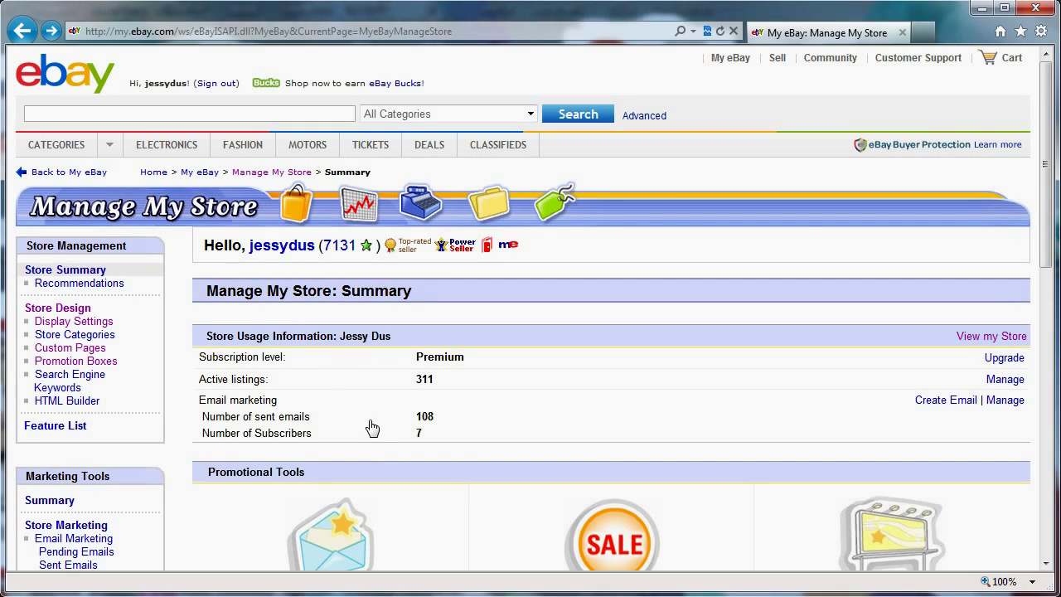
scroll(276, 383, "down", 2)
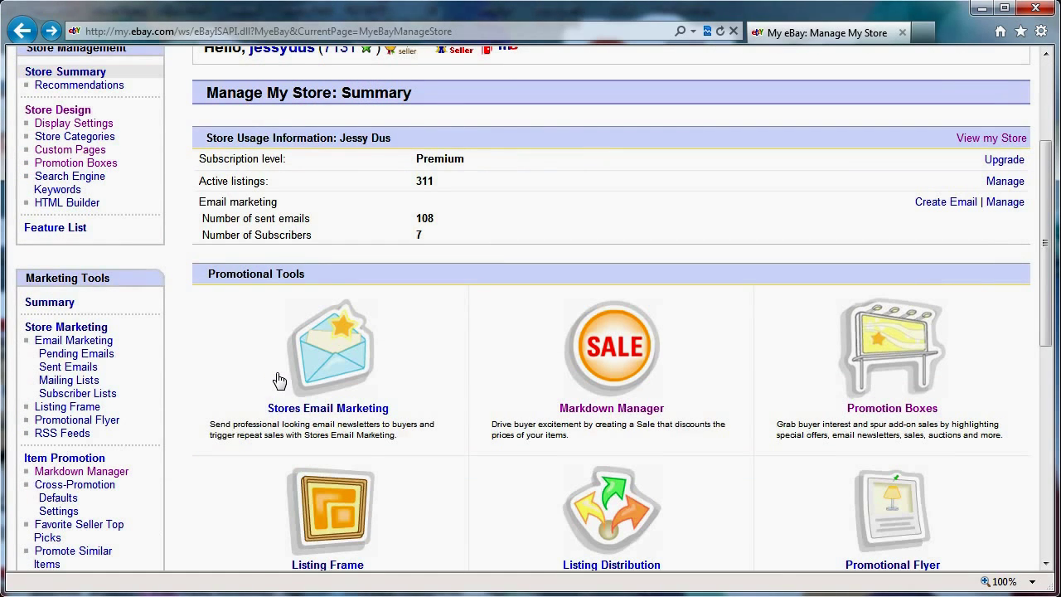
left_click(55, 154)
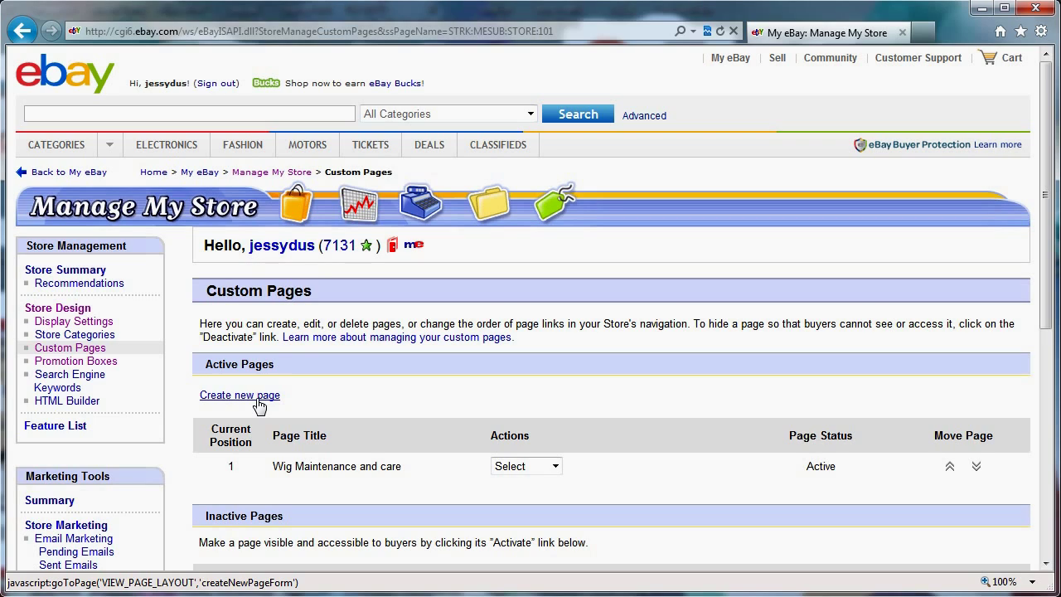
Open the public store front and highlight its welcome paragraph
left_click(393, 247)
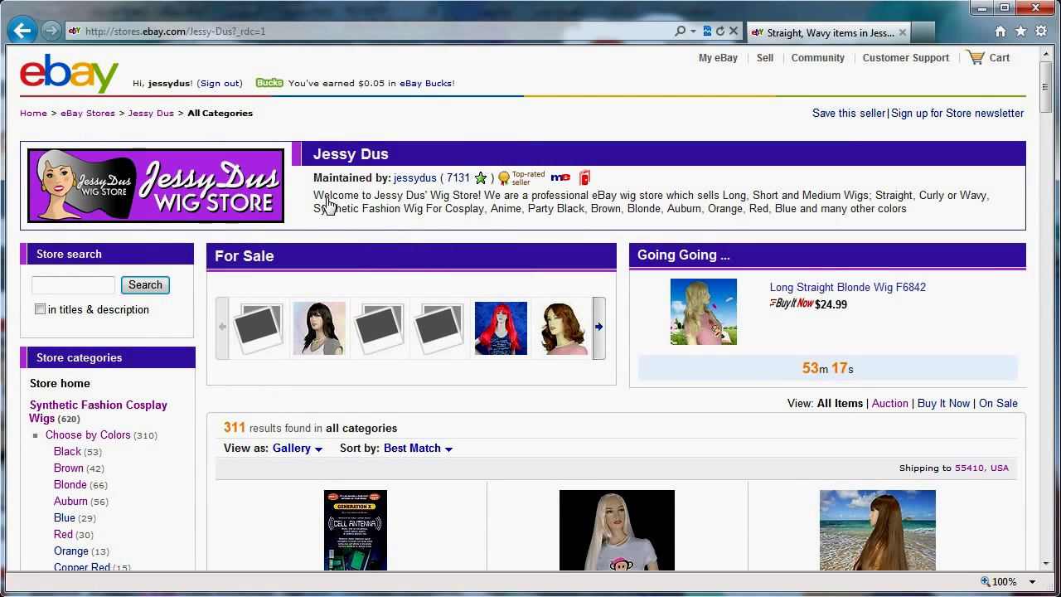
left_click_drag(315, 198, 862, 226)
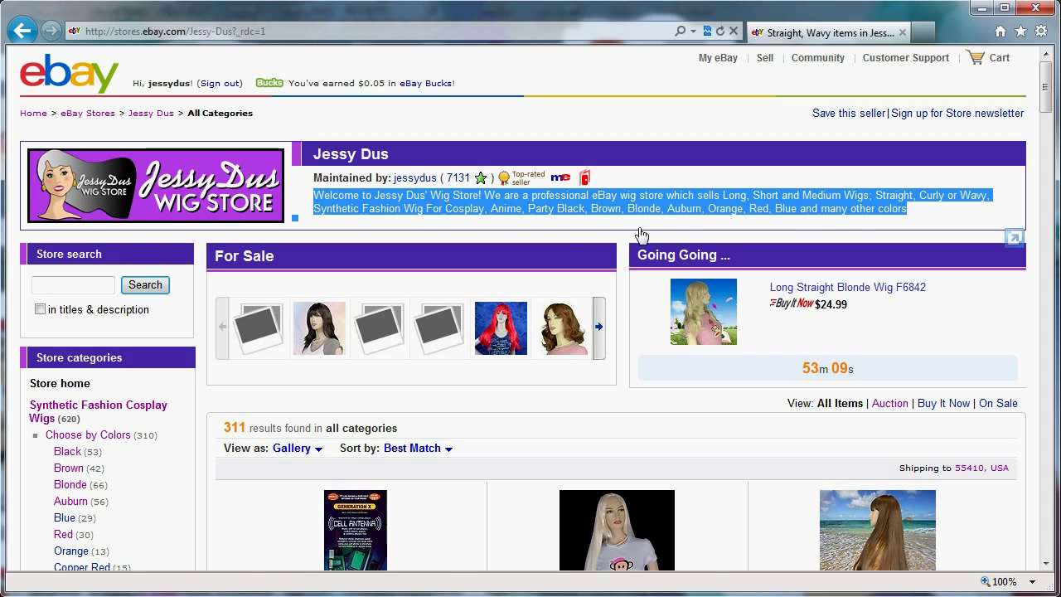
scroll(308, 445, "down", 4)
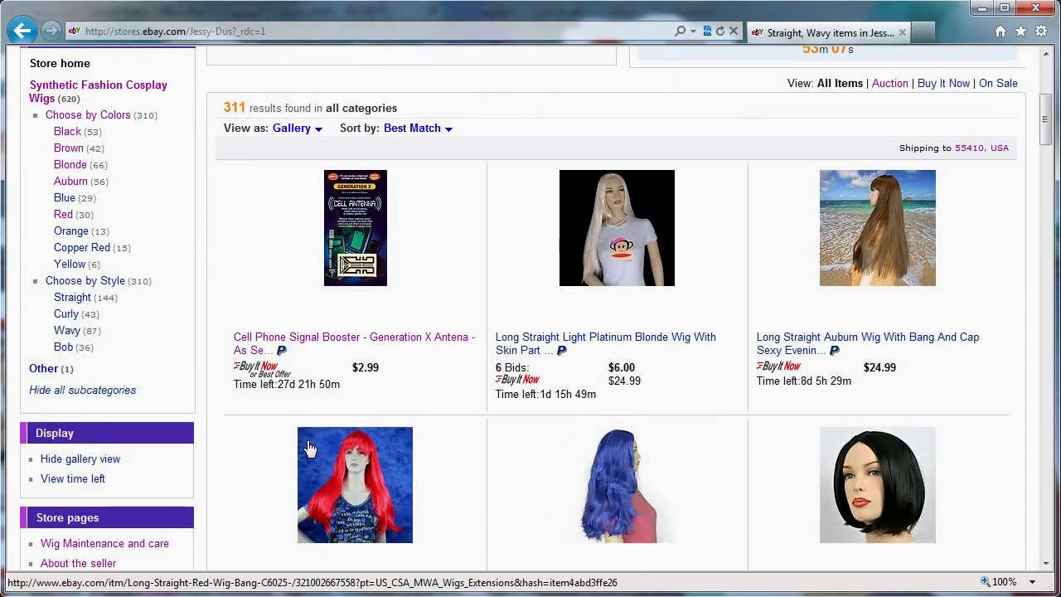
scroll(207, 487, "down", 3)
Select the Store pages, Shipping & payment and newsletter sidebar text, then return to the top
left_click_drag(45, 420, 91, 550)
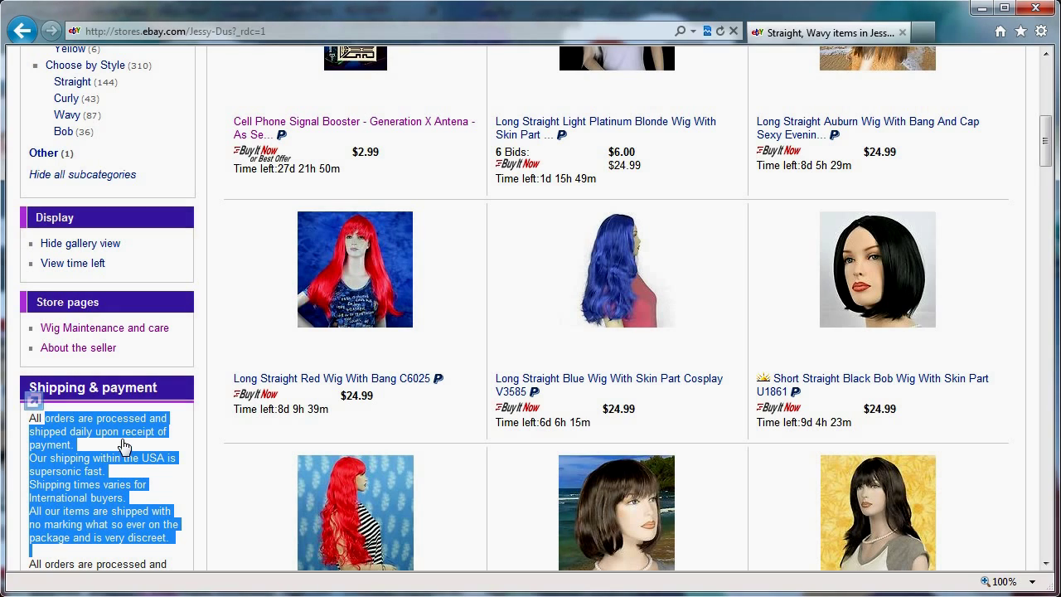
left_click_drag(58, 304, 103, 303)
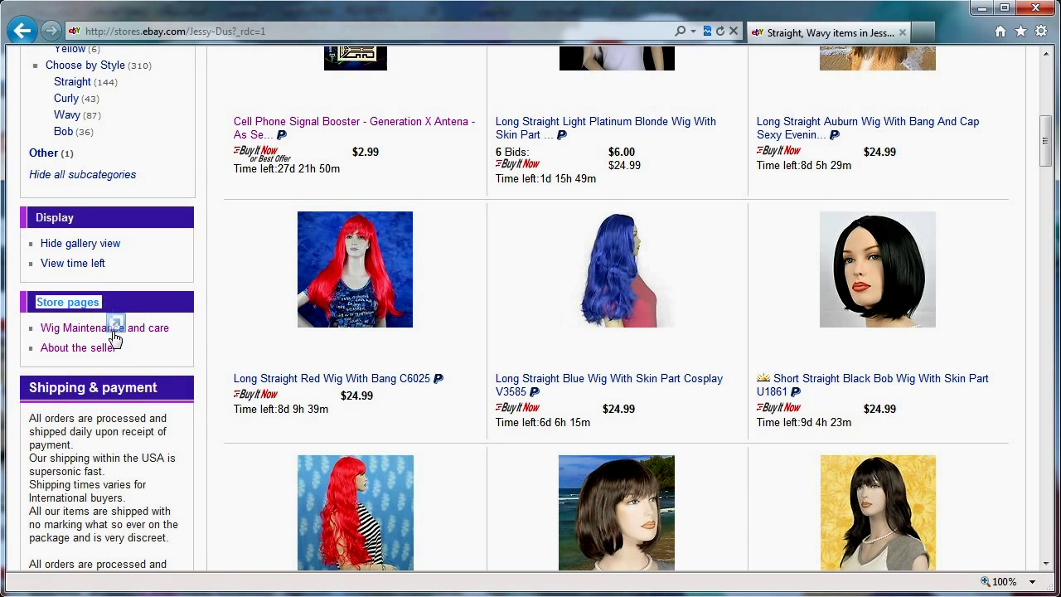
scroll(90, 304, "down", 3)
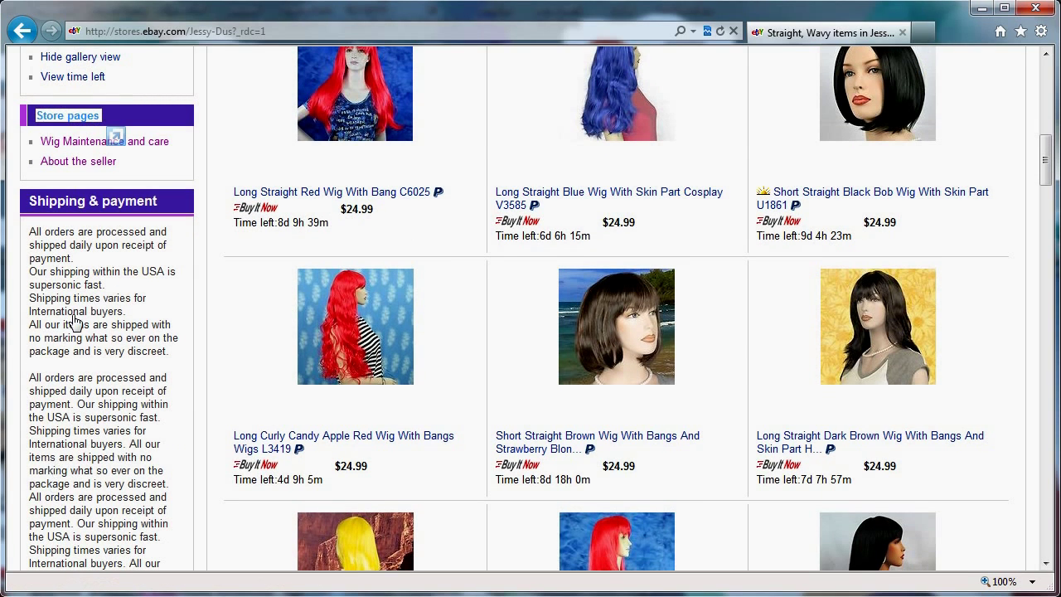
left_click_drag(30, 312, 117, 531)
scroll(83, 373, "down", 5)
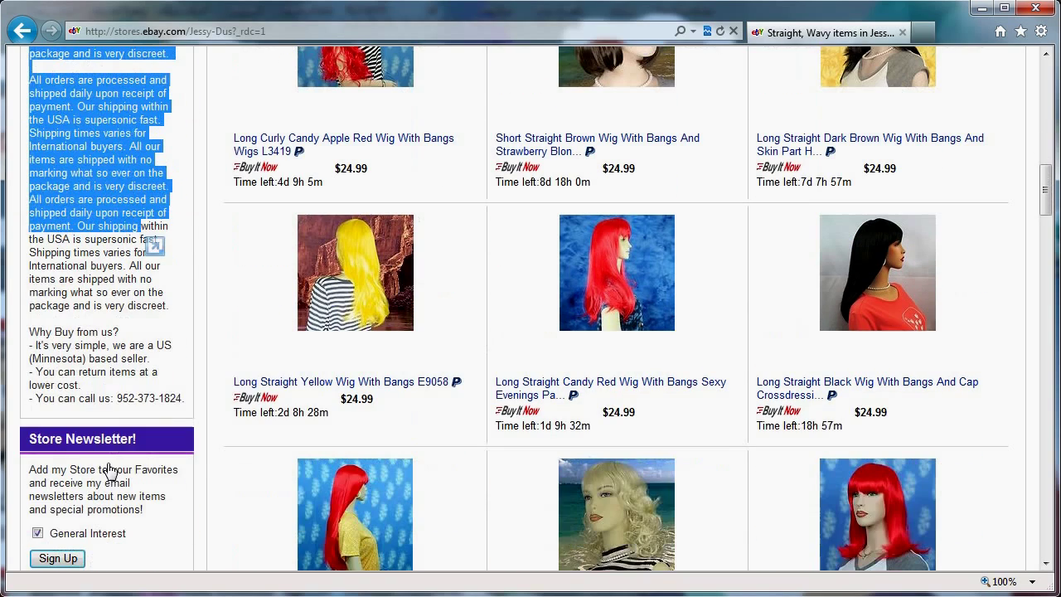
left_click_drag(52, 470, 116, 497)
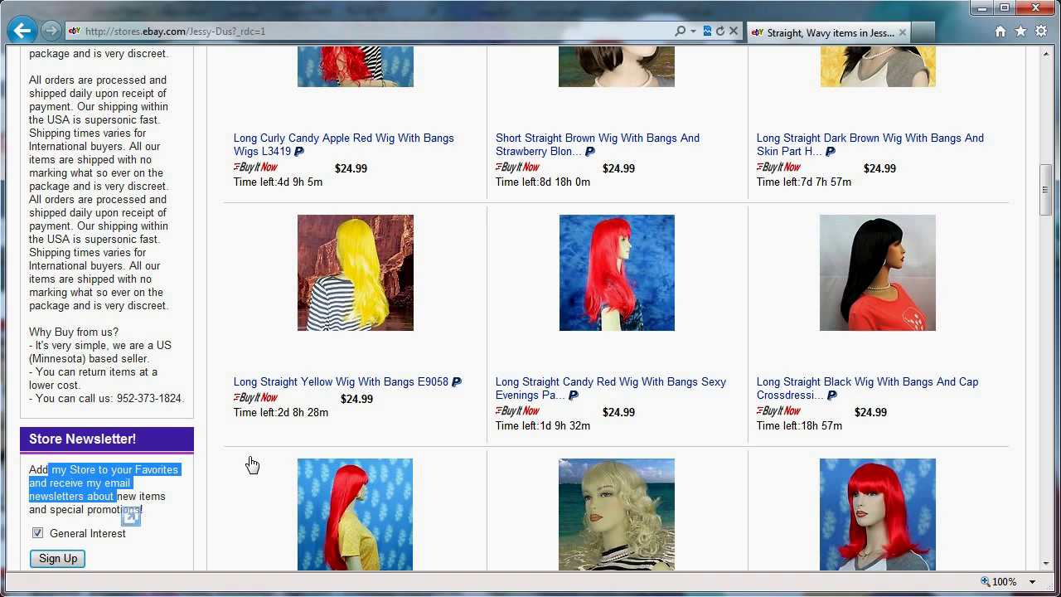
scroll(252, 465, "up", 15)
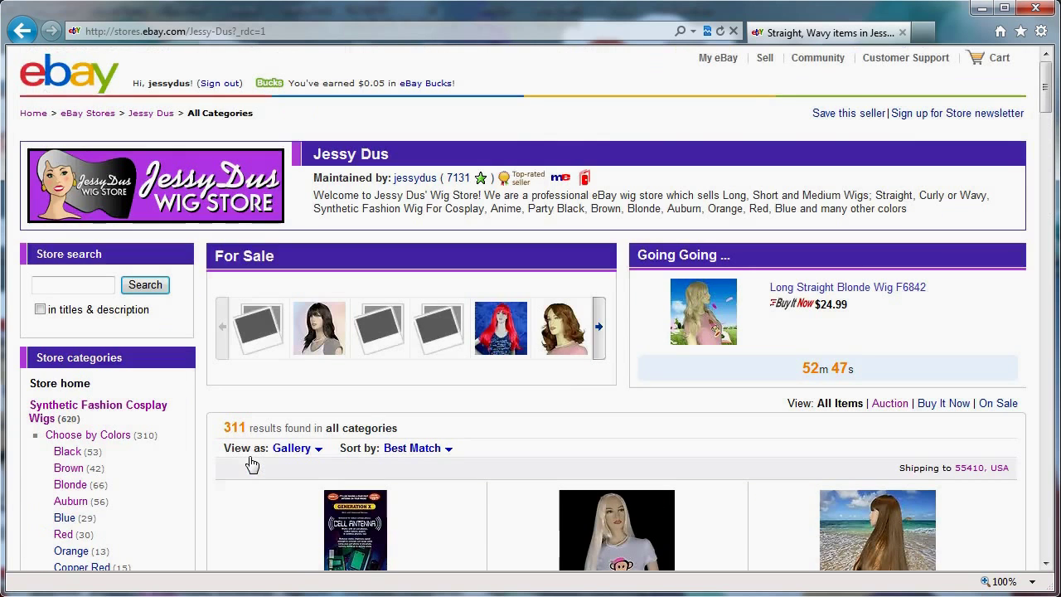